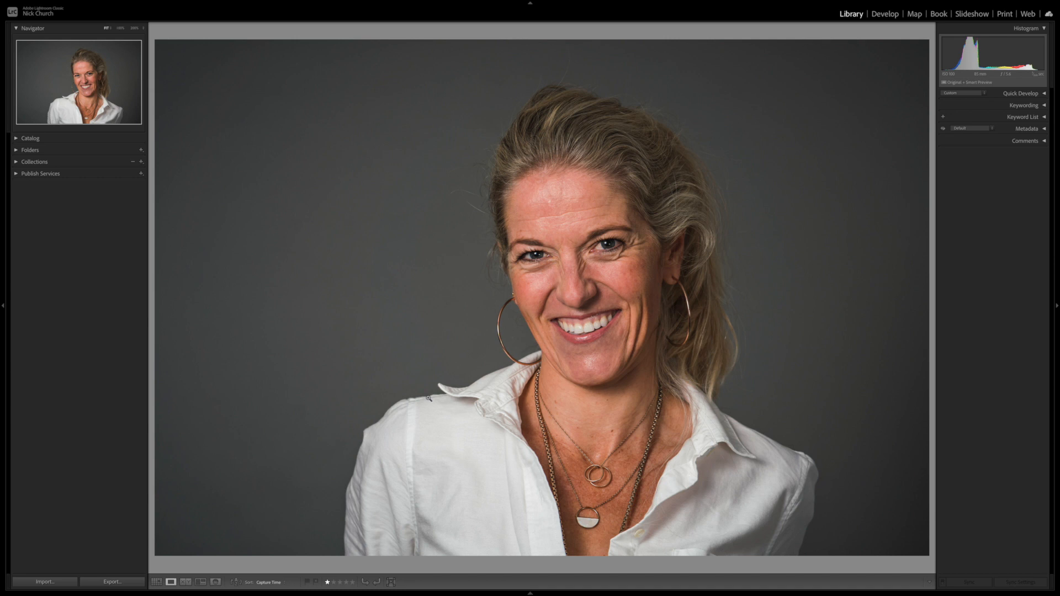
Step: Go to the next version of the portrait and examine the skin on the cheeks and forehead up close
{"action": "key", "text": "Right"}
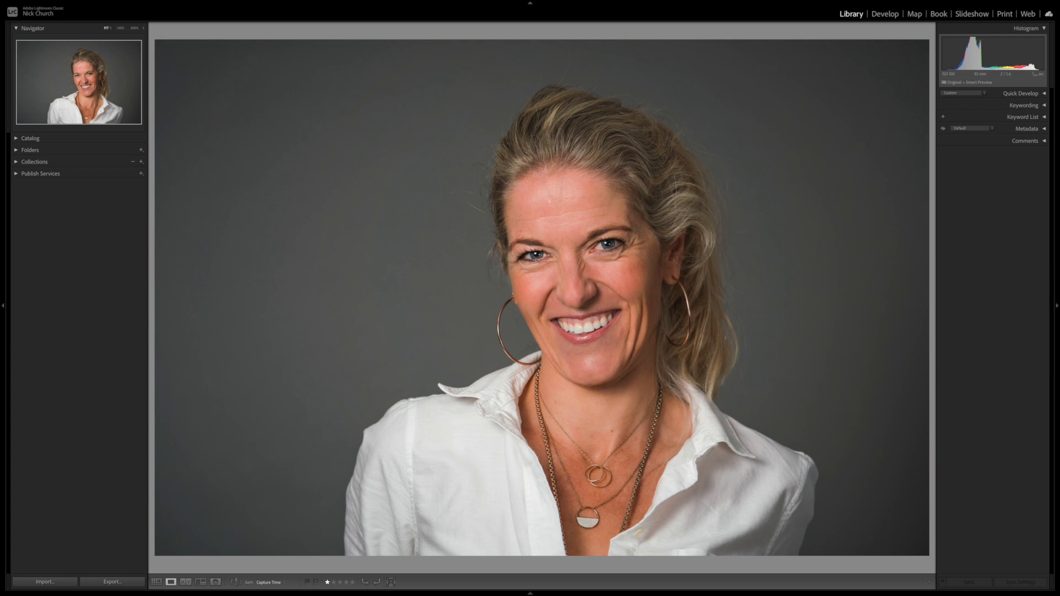
{"action": "left_click", "coordinate": [594, 256]}
{"action": "left_click_drag", "start_coordinate": [594, 255], "coordinate": [613, 293]}
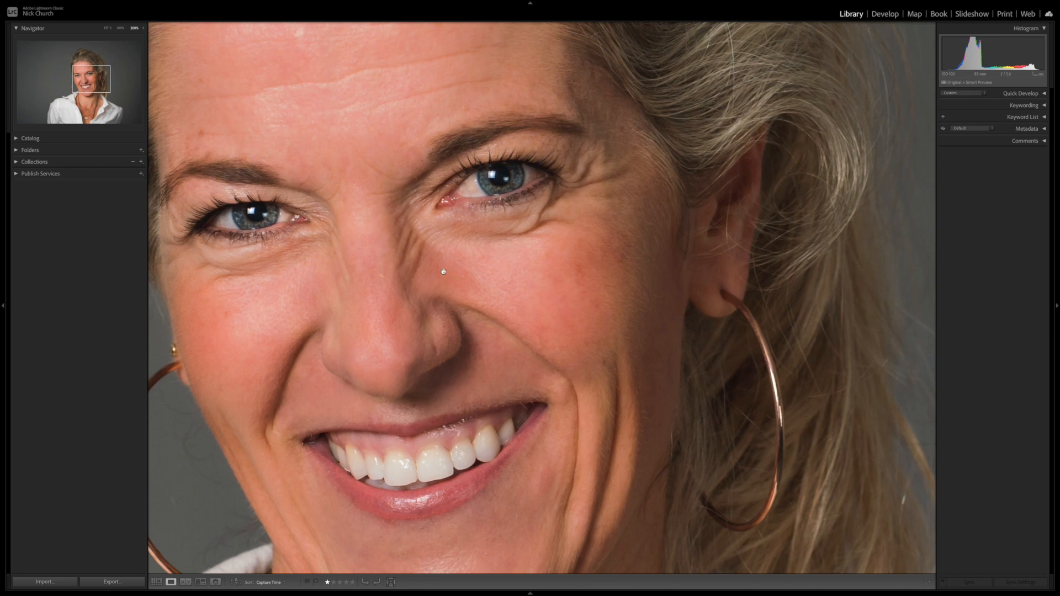
{"action": "left_click_drag", "start_coordinate": [361, 97], "coordinate": [380, 196]}
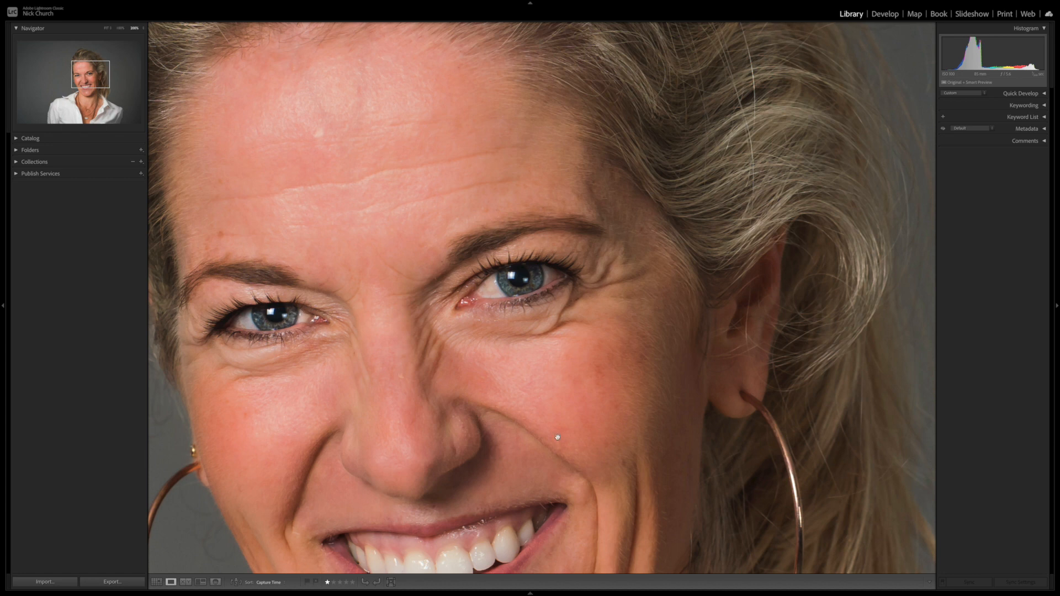
{"action": "left_click", "coordinate": [572, 388]}
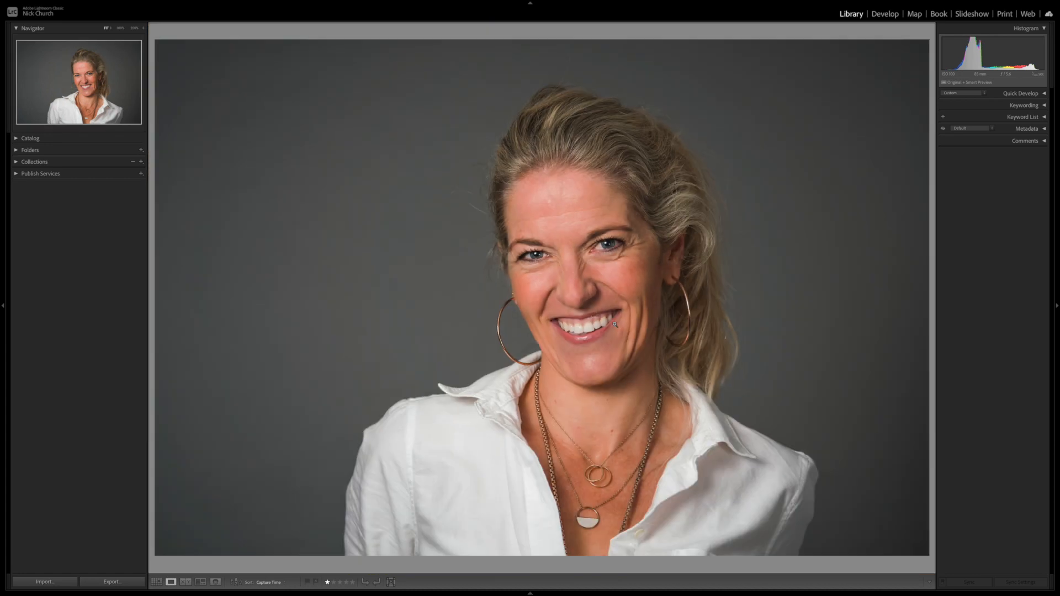
Step: Examine the skin texture around the eyes, nose, cheeks and forehead in the following retouched version of the portrait
{"action": "left_click", "coordinate": [615, 325]}
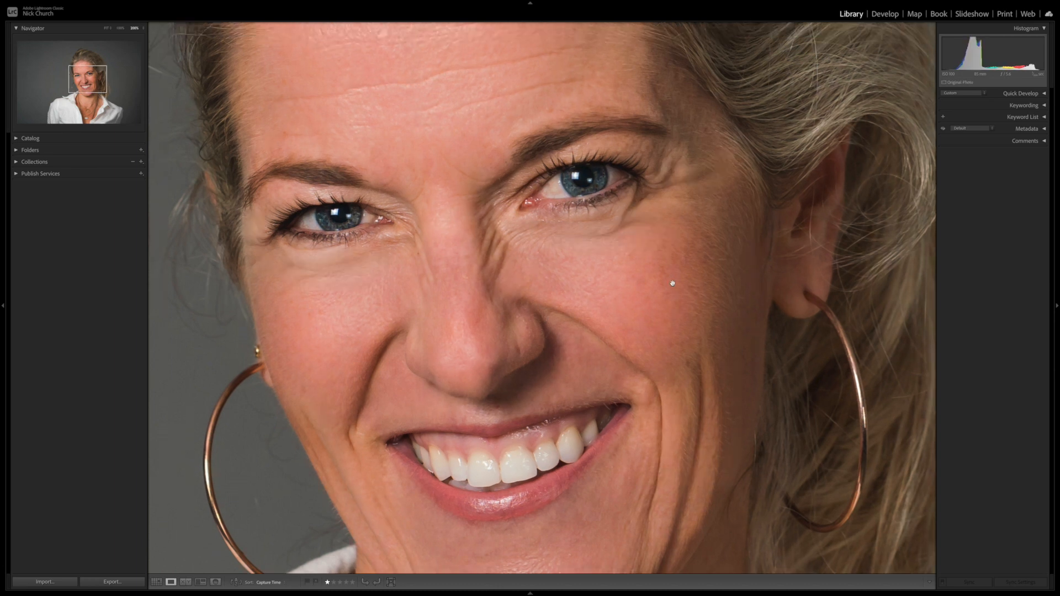
{"action": "left_click_drag", "start_coordinate": [636, 267], "coordinate": [547, 318]}
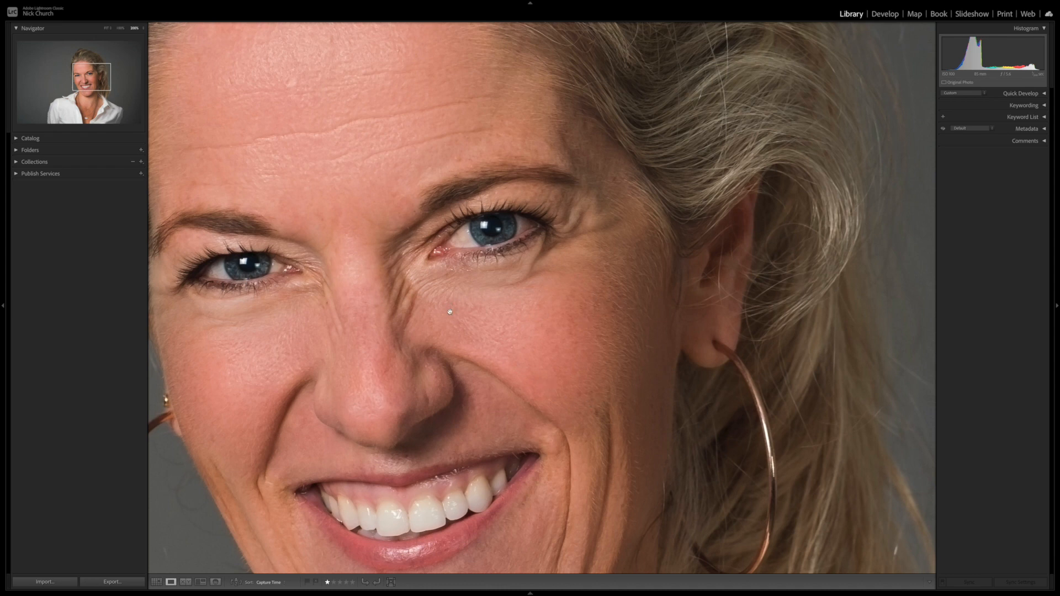
{"action": "left_click_drag", "start_coordinate": [382, 279], "coordinate": [407, 353]}
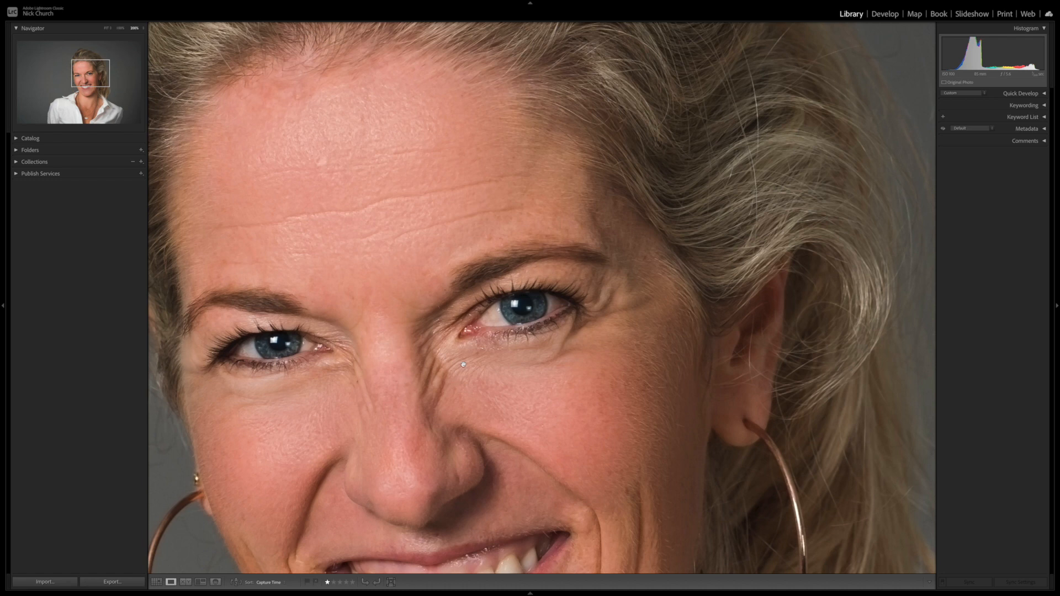
{"action": "left_click_drag", "start_coordinate": [526, 391], "coordinate": [507, 335]}
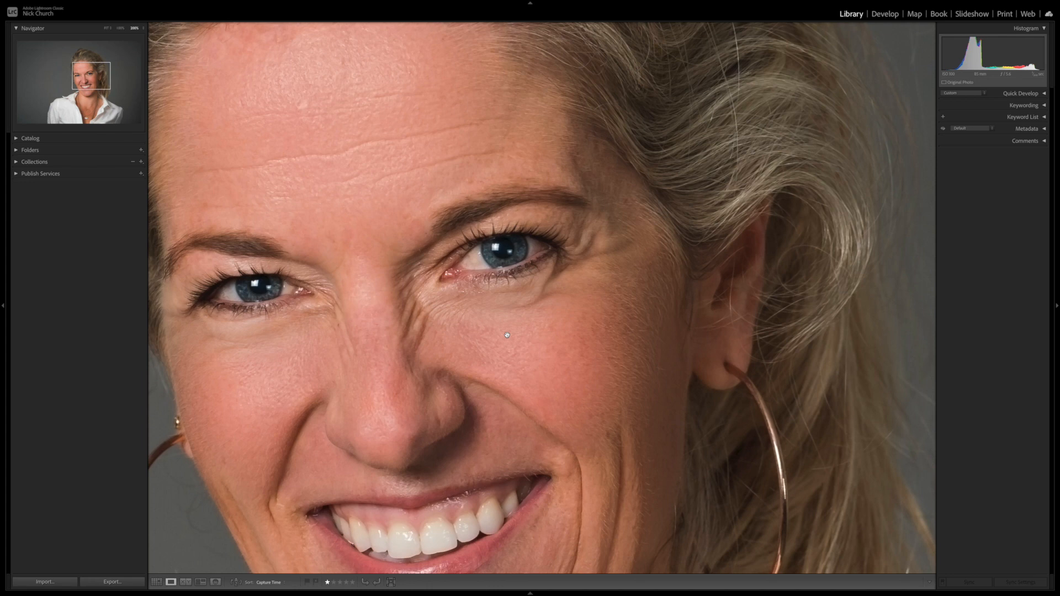
{"action": "left_click", "coordinate": [533, 375]}
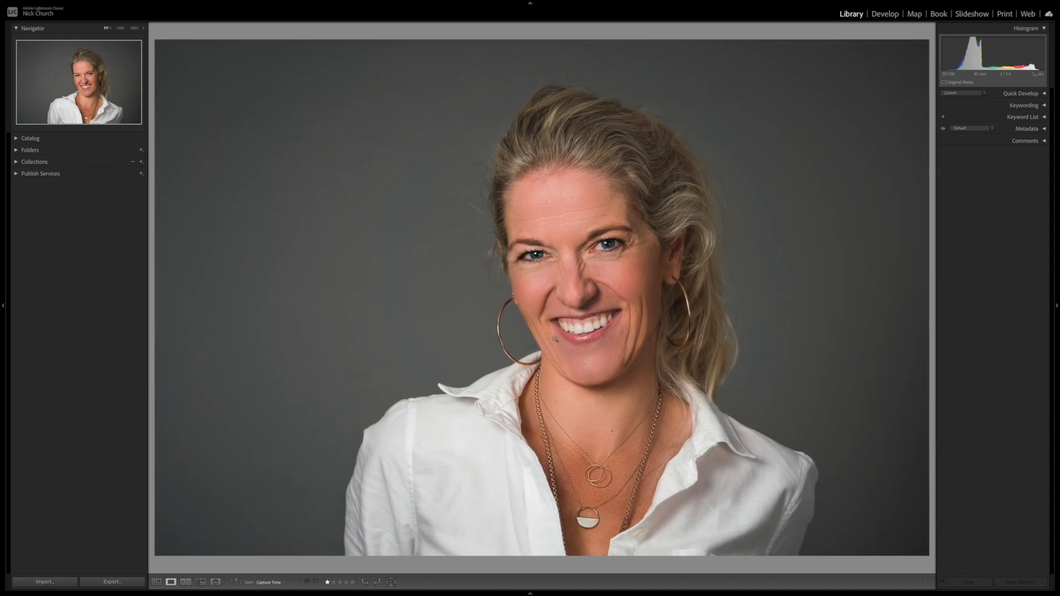
Step: Compare the retouched versions of the portrait at close zoom, switching back and forth between them
{"action": "left_click", "coordinate": [588, 295]}
{"action": "left_click_drag", "start_coordinate": [660, 255], "coordinate": [529, 339]}
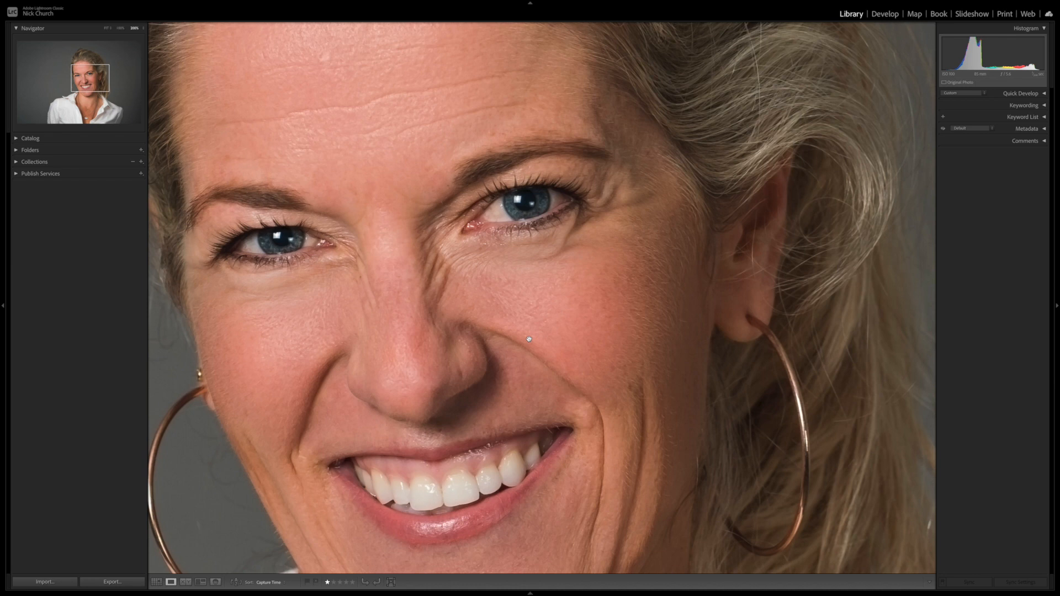
{"action": "left_click_drag", "start_coordinate": [529, 339], "coordinate": [569, 303]}
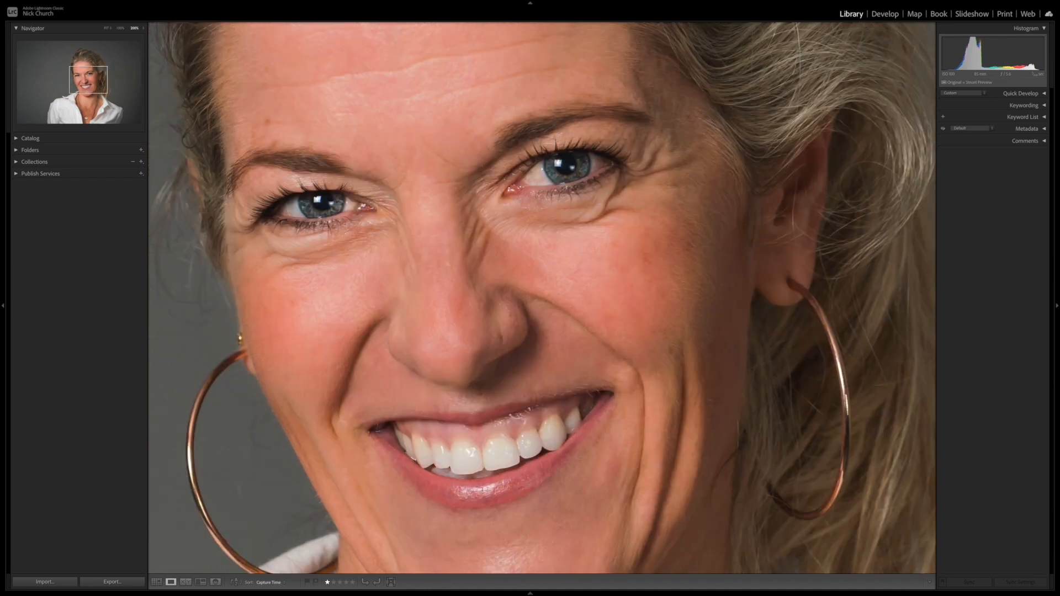
{"action": "key", "text": "Right"}
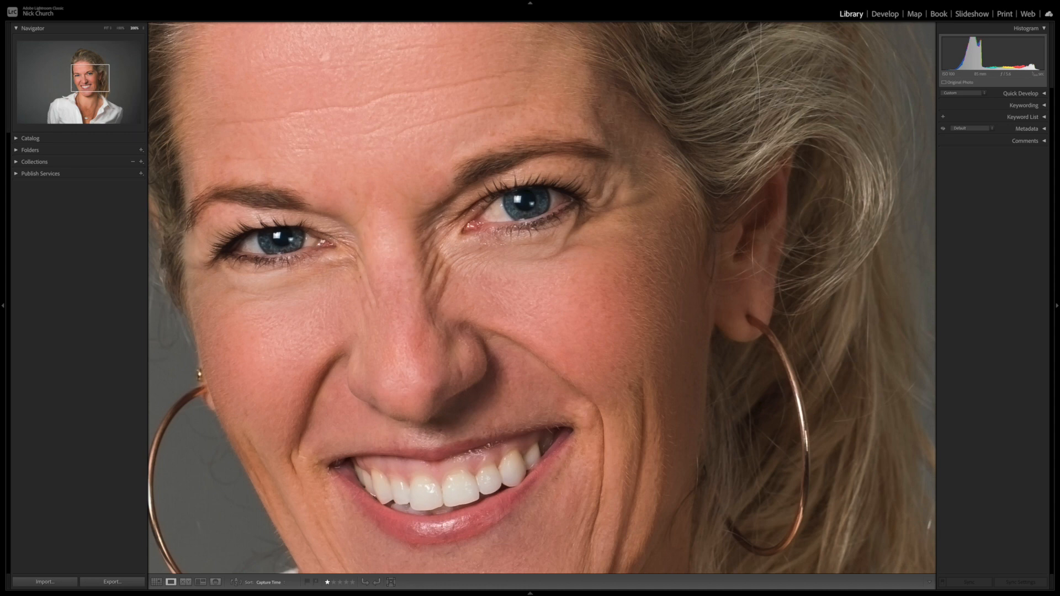
{"action": "key", "text": "Left"}
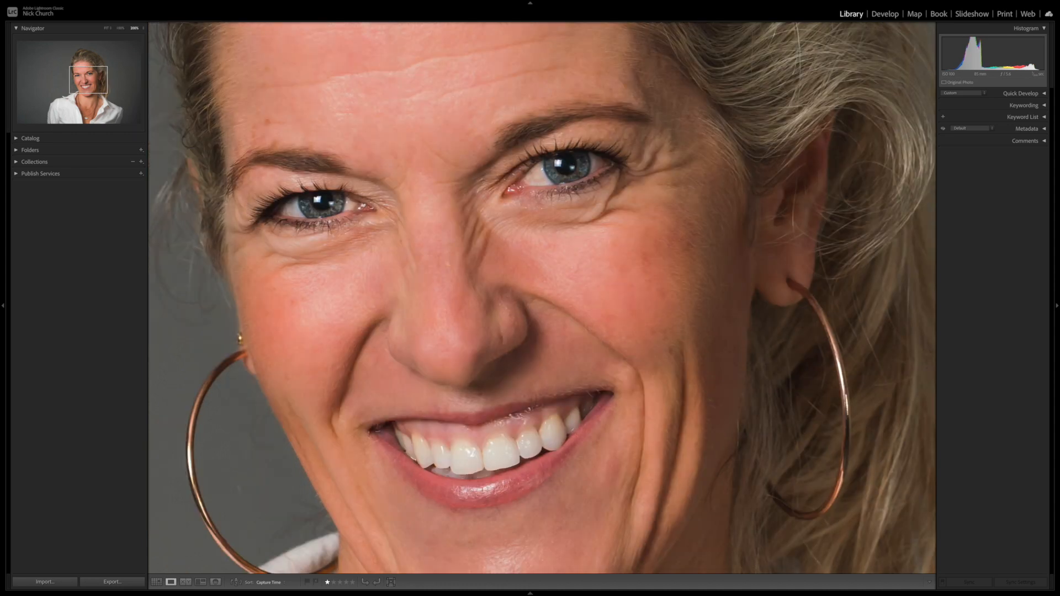
{"action": "key", "text": "Right"}
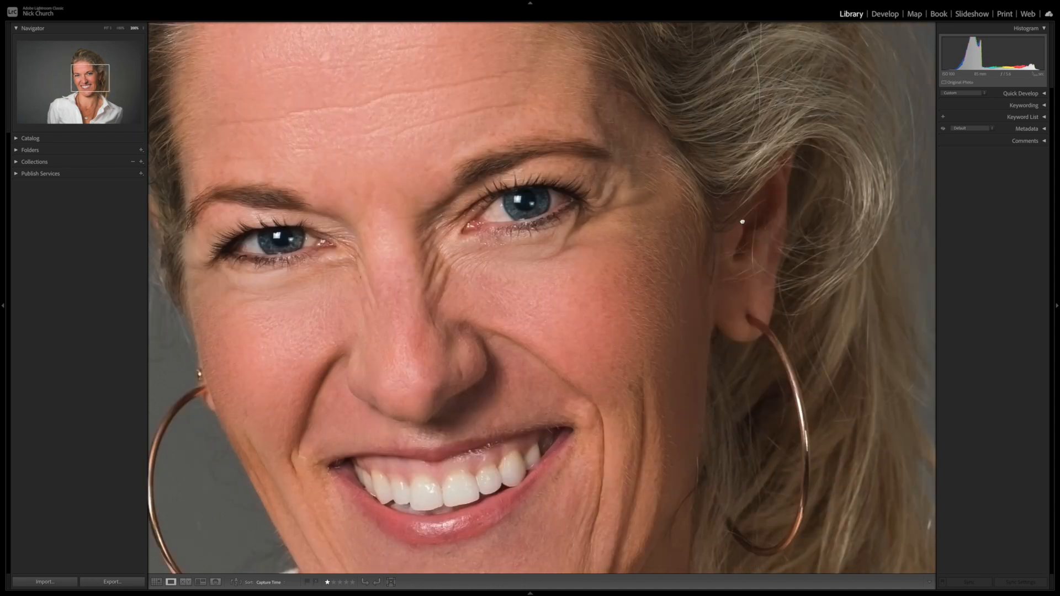
Step: Return to the unretouched portrait at full view and open it for editing in Adobe Photoshop 2022
{"action": "left_click", "coordinate": [742, 221]}
{"action": "key", "text": "Left"}
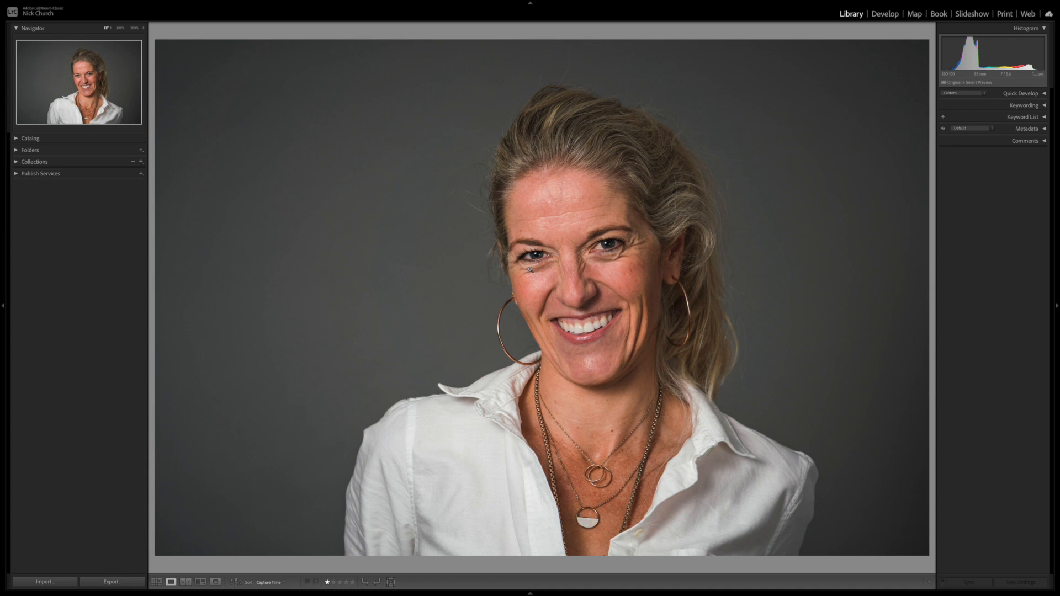
{"action": "right_click", "coordinate": [530, 269]}
{"action": "mouse_move", "coordinate": [559, 345]}
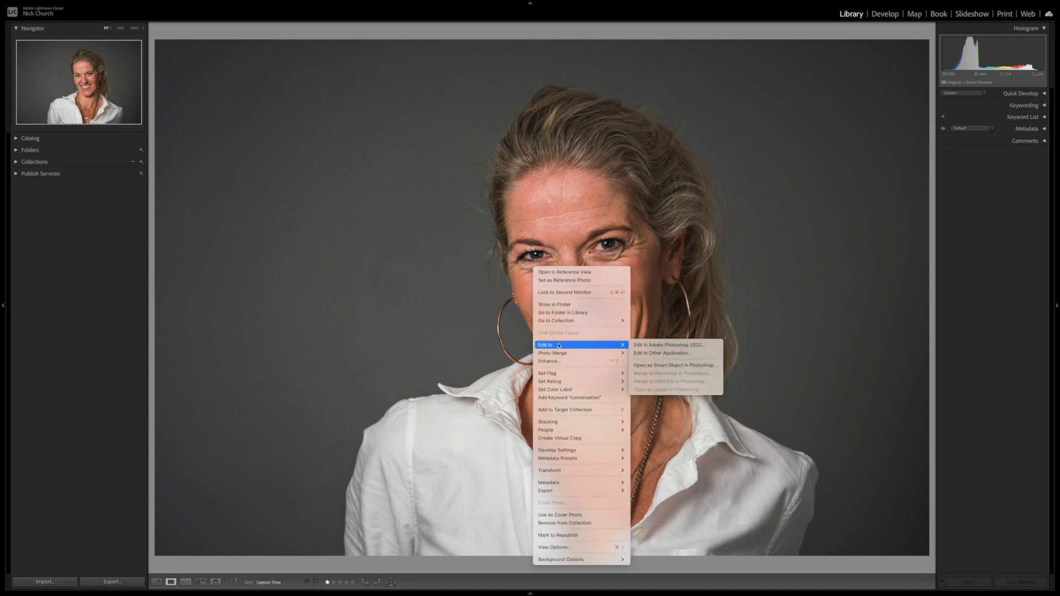
{"action": "left_click", "coordinate": [649, 346]}
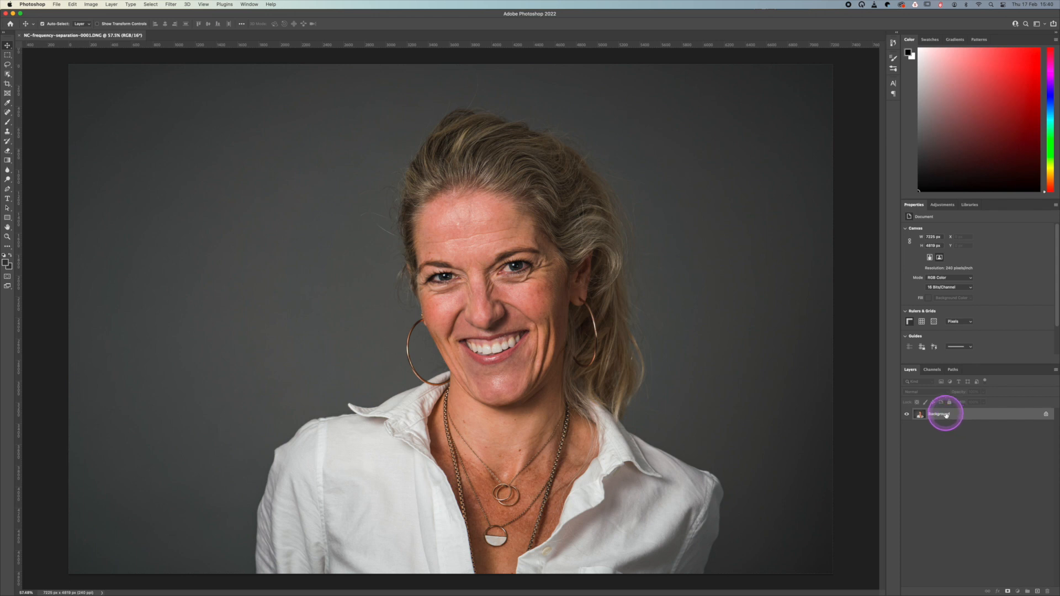
Step: Duplicate the Background layer twice, naming the lower copy "Low Frequency / Colour and Tone" and the upper copy "High Frequency / Texture"
{"action": "left_click_drag", "start_coordinate": [947, 415], "coordinate": [1037, 591]}
{"action": "left_click_drag", "start_coordinate": [944, 414], "coordinate": [1037, 591]}
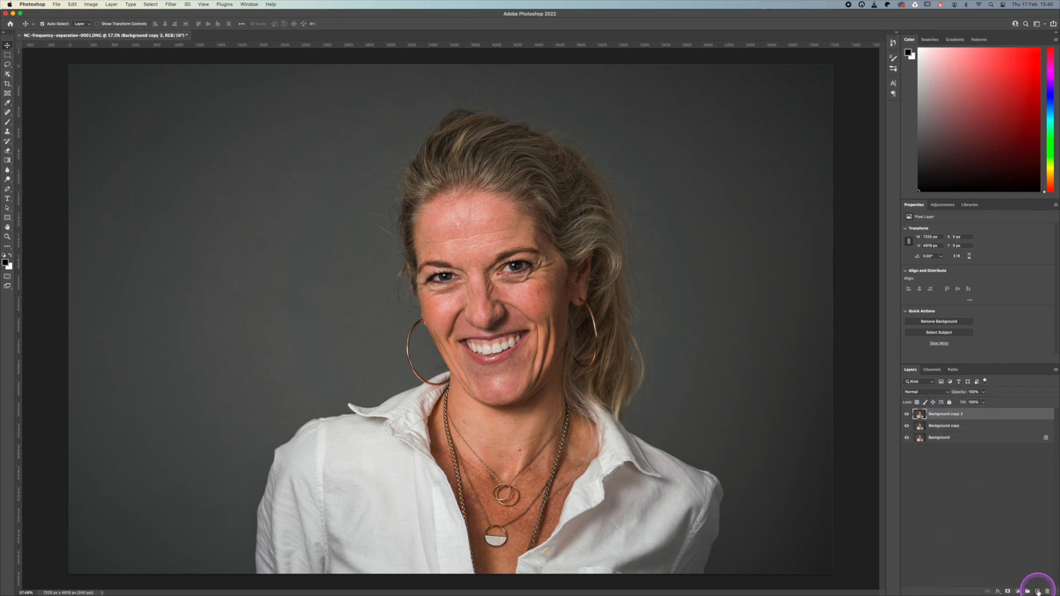
{"action": "left_click", "coordinate": [951, 426]}
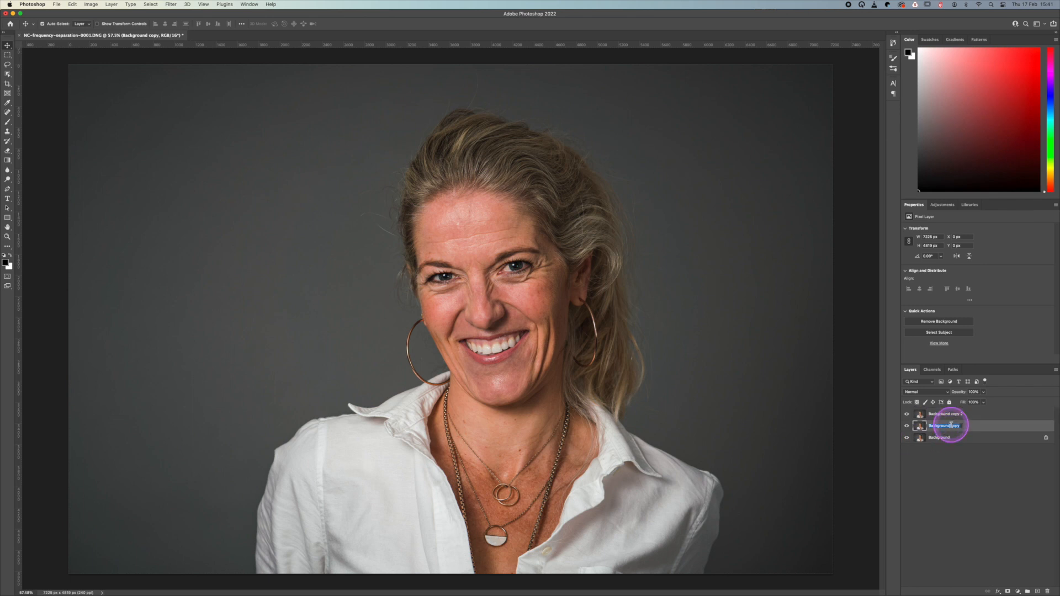
{"action": "type", "text": "Low F"}
{"action": "type", "text": "requency / Colour and Tone"}
{"action": "key", "text": "Return"}
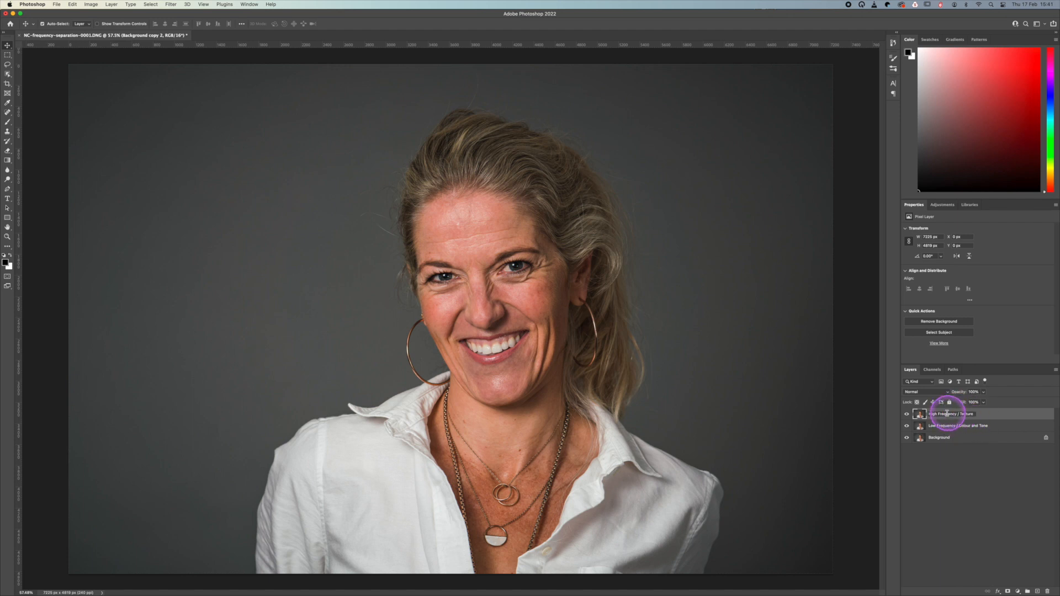
{"action": "key", "text": "Return"}
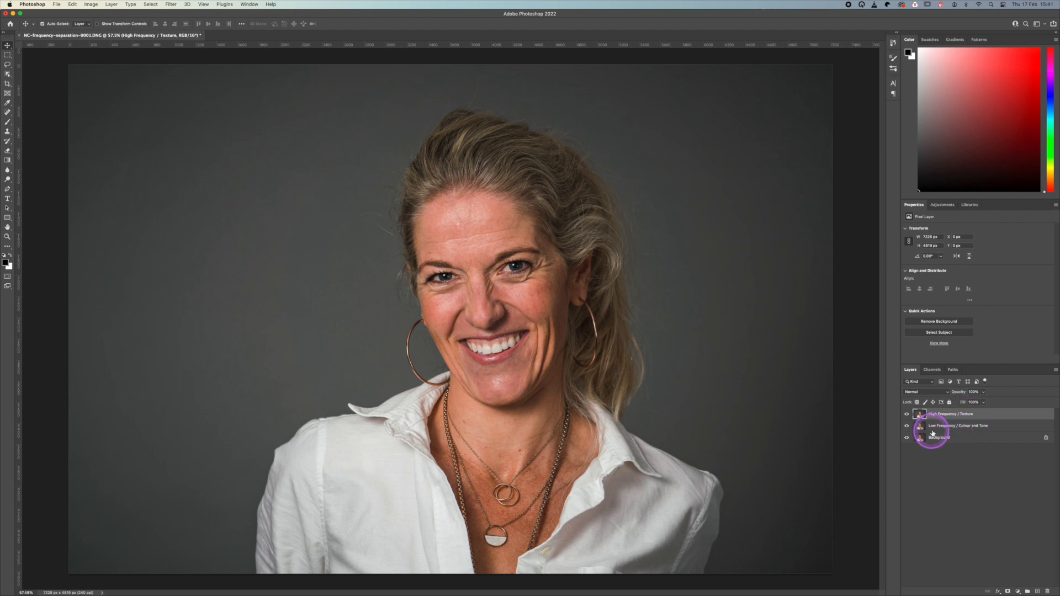
Step: Hide the High Frequency / Texture layer and make the Low Frequency / Colour and Tone layer active
{"action": "left_click", "coordinate": [959, 428]}
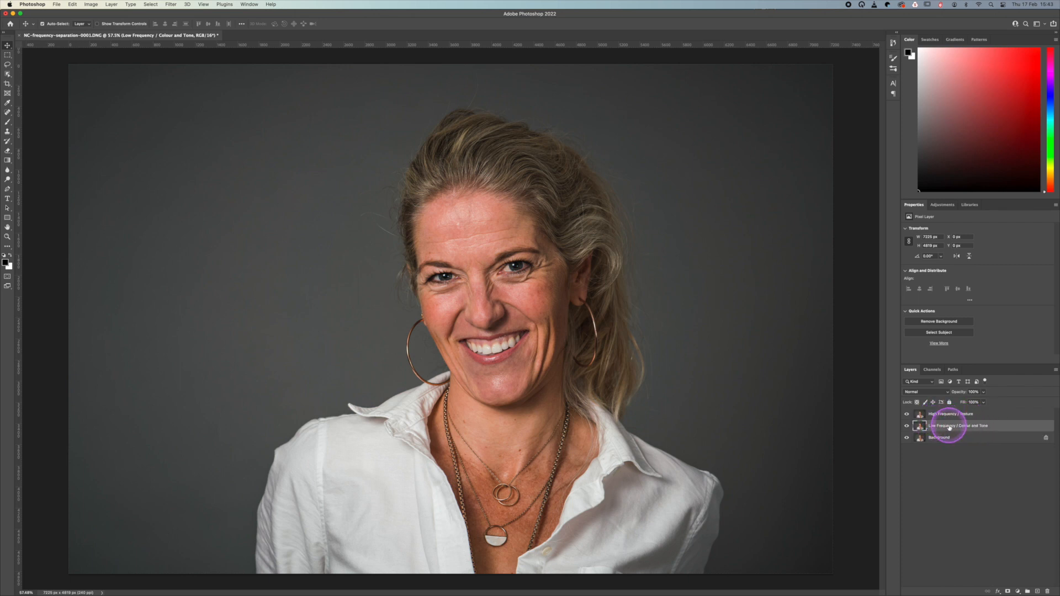
{"action": "left_click", "coordinate": [907, 415]}
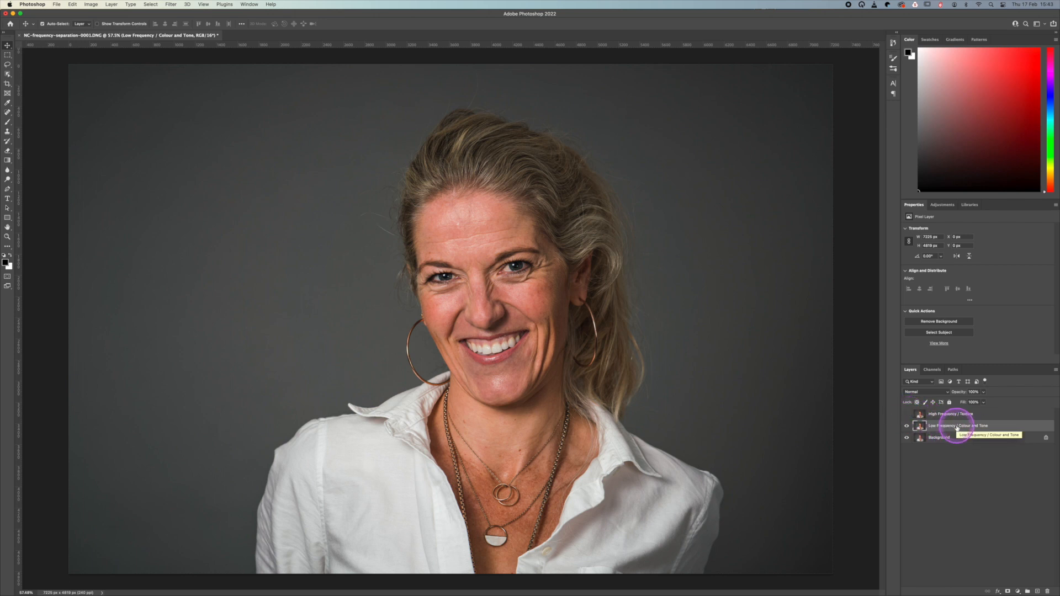
{"action": "left_click", "coordinate": [956, 428]}
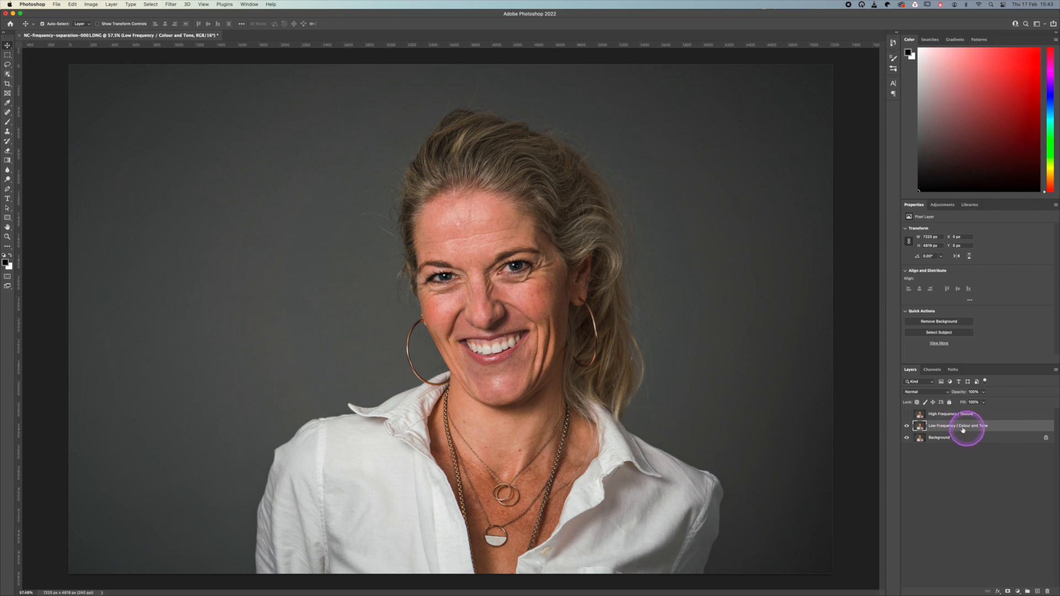
{"action": "left_click", "coordinate": [943, 426]}
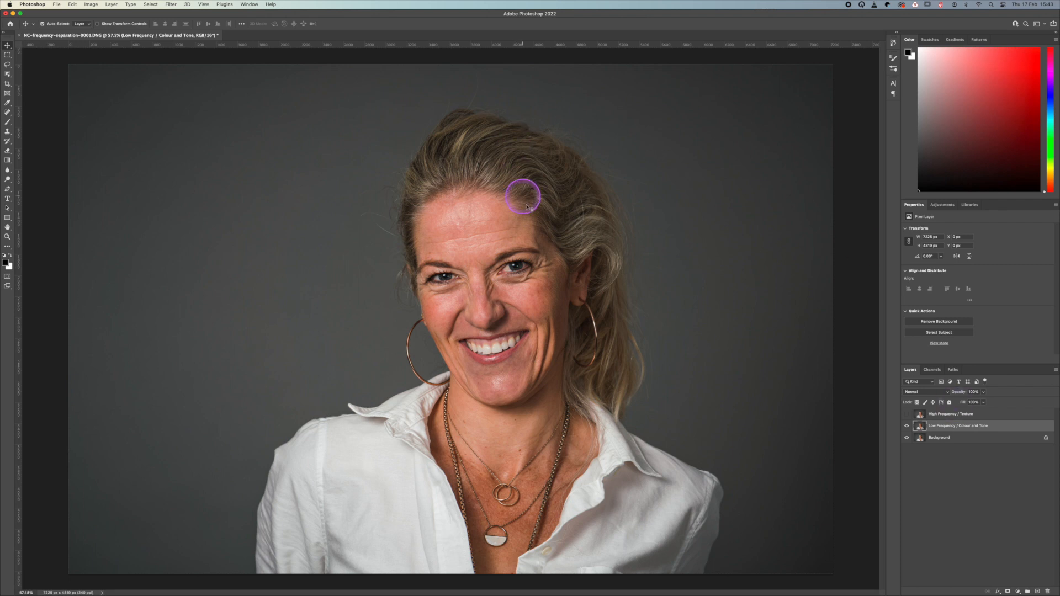
Step: Apply a Gaussian Blur to the Low Frequency / Colour and Tone layer, previewing the cheek and adjusting the radius to smooth out skin texture
{"action": "left_click", "coordinate": [171, 4]}
{"action": "mouse_move", "coordinate": [176, 94]}
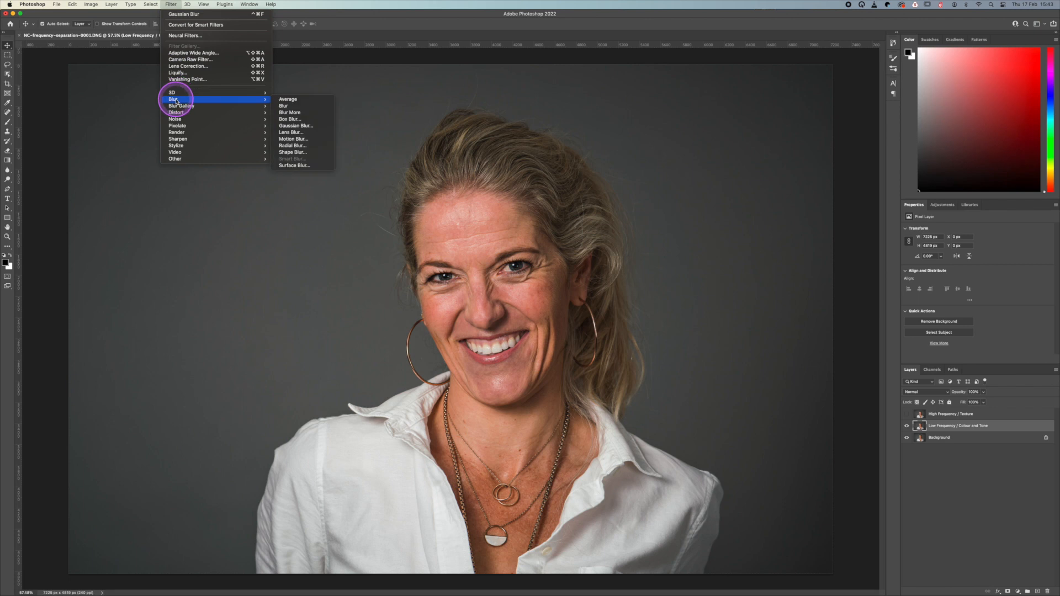
{"action": "left_click", "coordinate": [297, 126]}
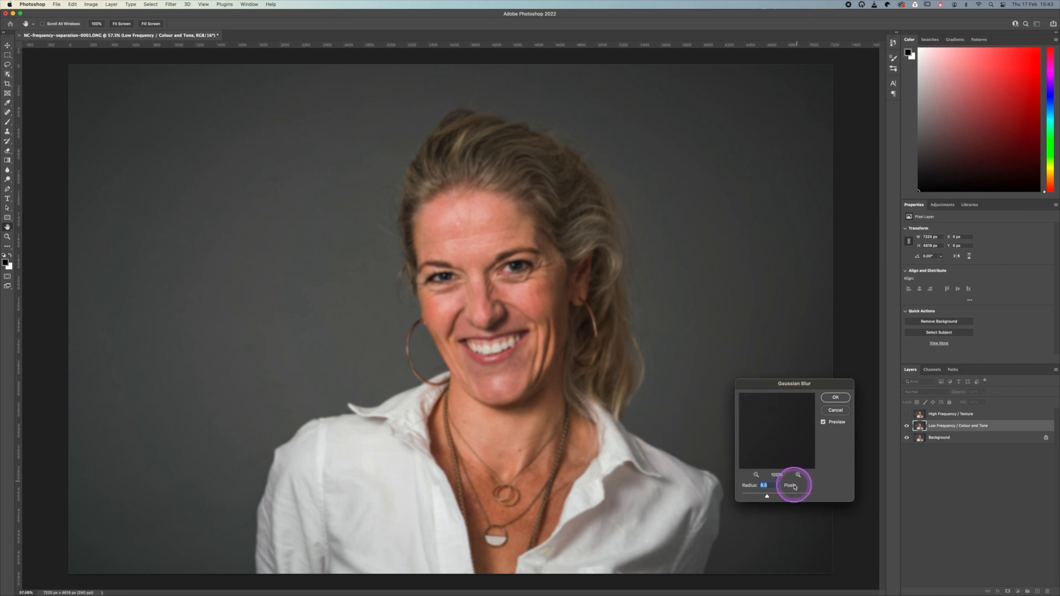
{"action": "mouse_move", "coordinate": [768, 497]}
{"action": "left_mouse_down"}
{"action": "mouse_move", "coordinate": [774, 485]}
{"action": "mouse_move", "coordinate": [779, 498]}
{"action": "mouse_move", "coordinate": [768, 499]}
{"action": "left_mouse_up"}
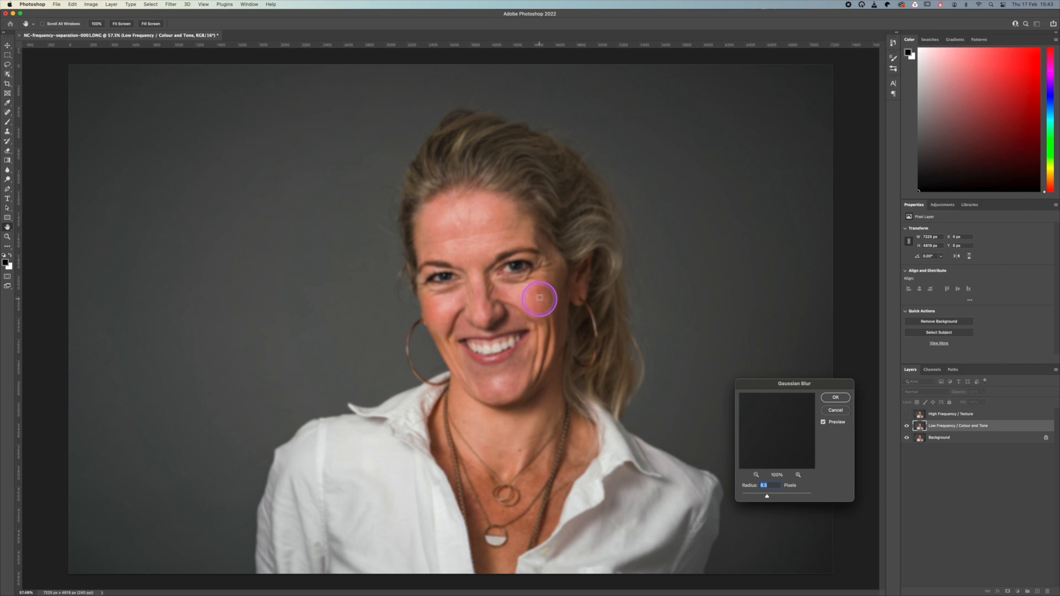
{"action": "left_click", "coordinate": [532, 295]}
{"action": "left_click", "coordinate": [531, 295]}
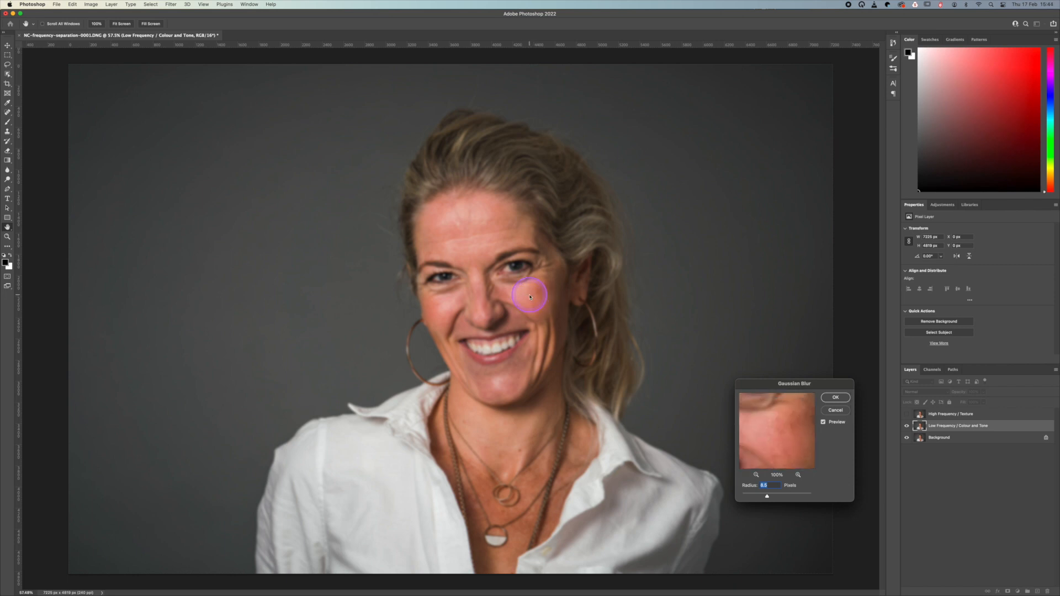
{"action": "left_click_drag", "start_coordinate": [767, 495], "coordinate": [766, 497]}
{"action": "left_click_drag", "start_coordinate": [767, 498], "coordinate": [768, 498]}
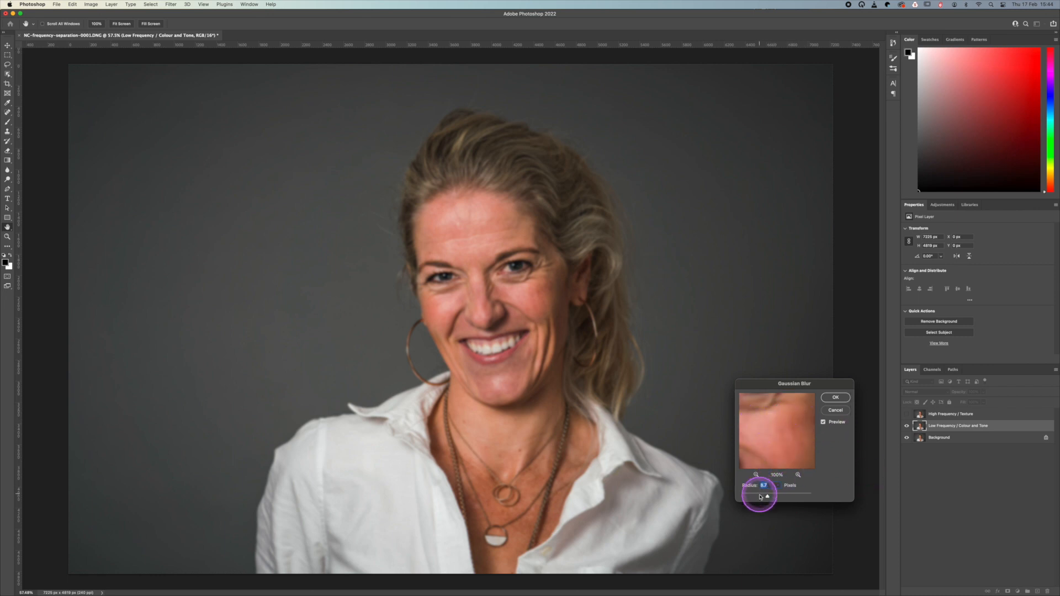
{"action": "left_click_drag", "start_coordinate": [767, 497], "coordinate": [768, 497]}
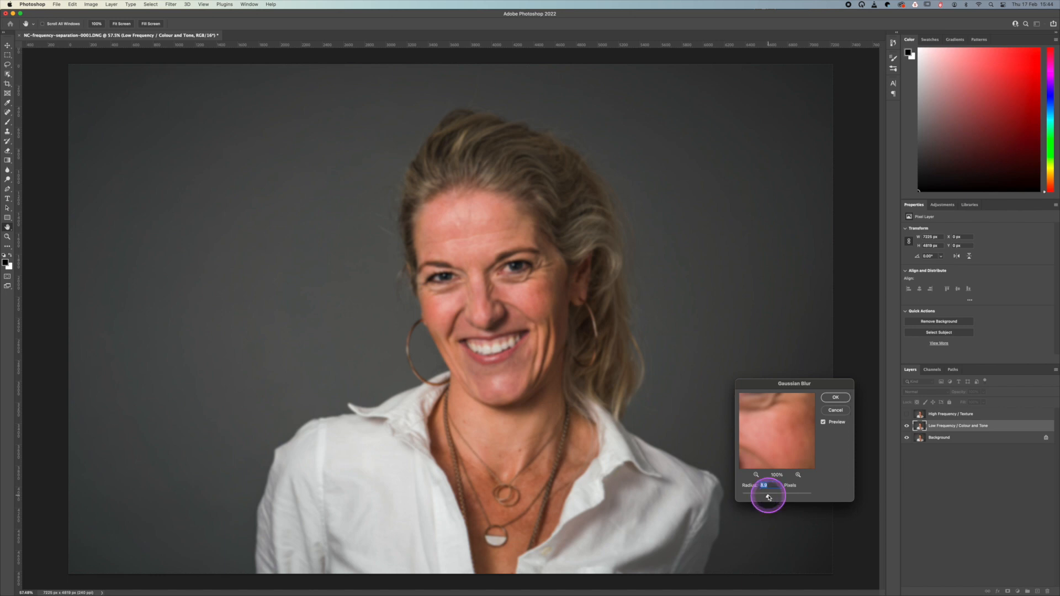
{"action": "left_click", "coordinate": [843, 399]}
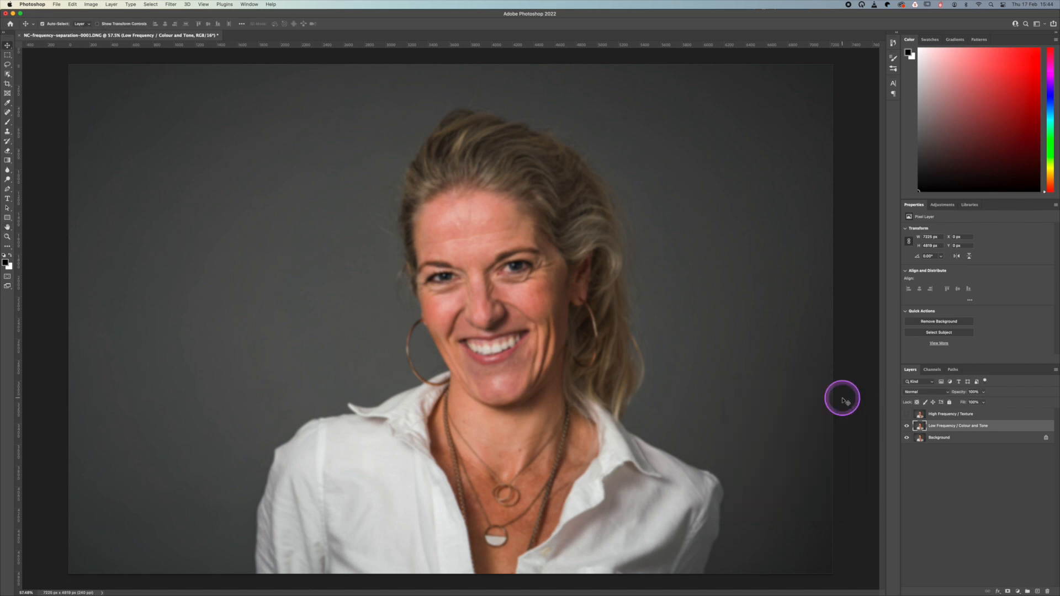
Step: Show the High Frequency / Texture layer again and make it the active layer
{"action": "left_click", "coordinate": [584, 284]}
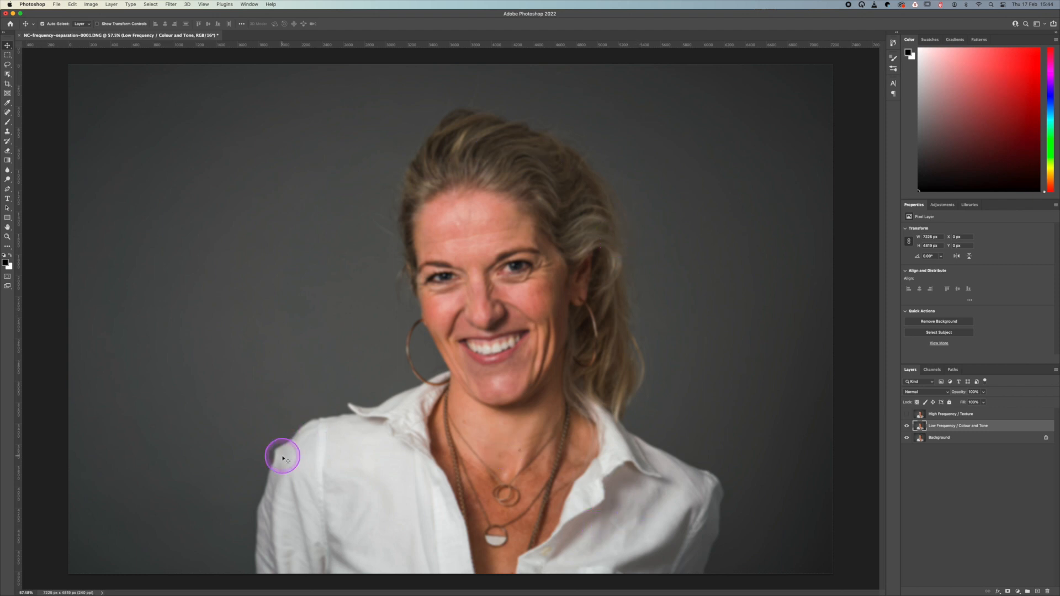
{"action": "left_click", "coordinate": [906, 414]}
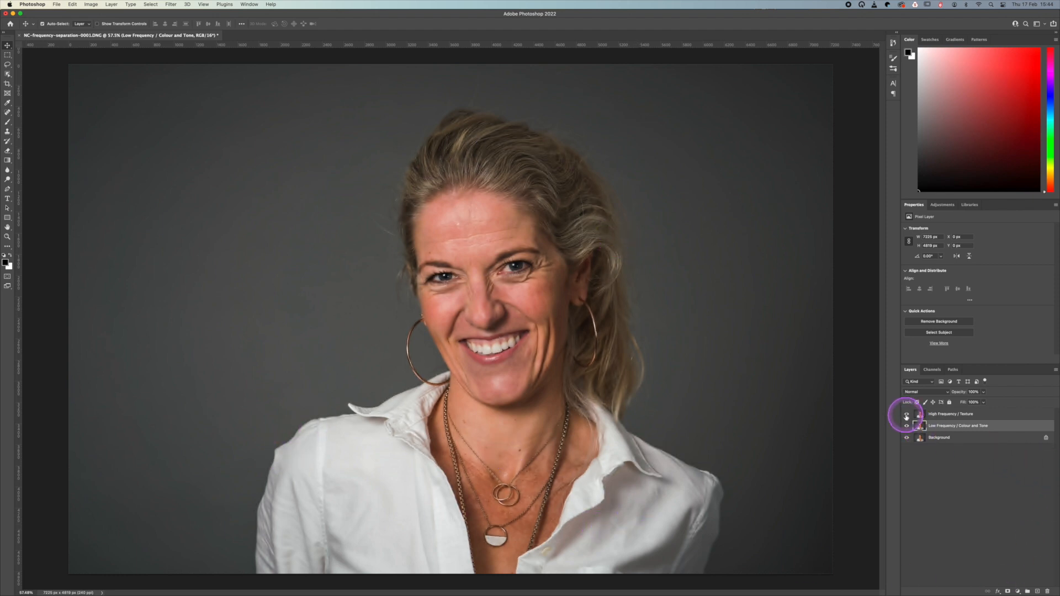
{"action": "left_click", "coordinate": [946, 415]}
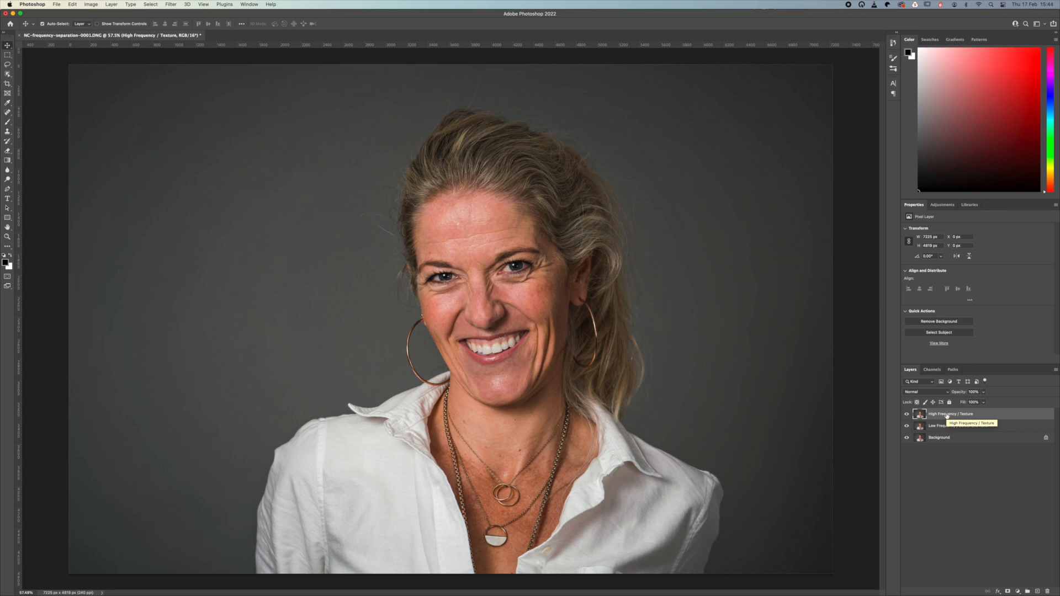
Step: Use Apply Image on the High Frequency / Texture layer with Low Frequency / Colour and Tone as source, Subtract blending, scale 2 and offset 128
{"action": "left_click", "coordinate": [941, 415]}
{"action": "left_click", "coordinate": [92, 5]}
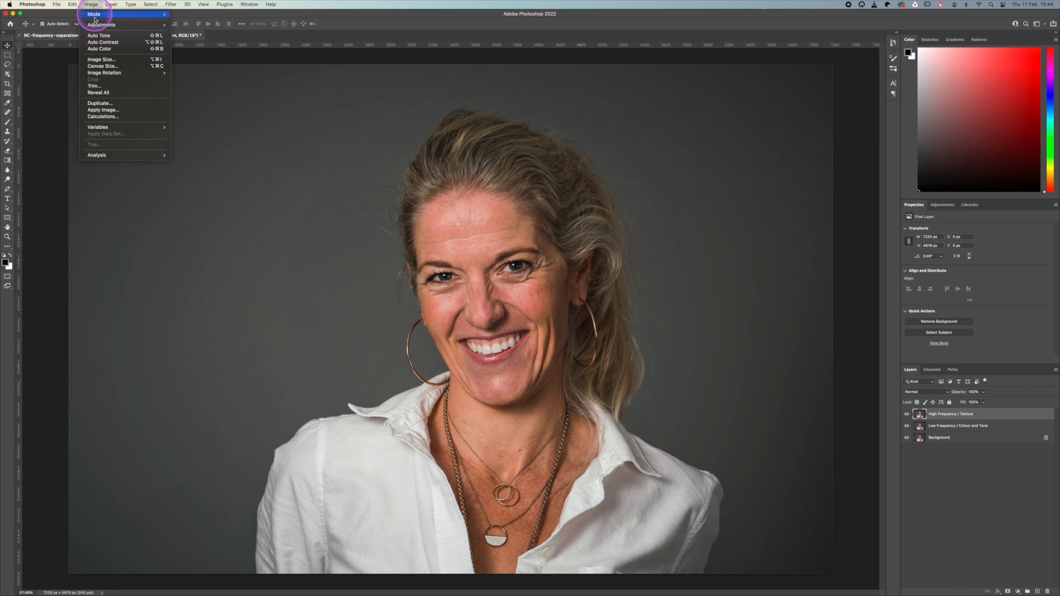
{"action": "left_click", "coordinate": [102, 111]}
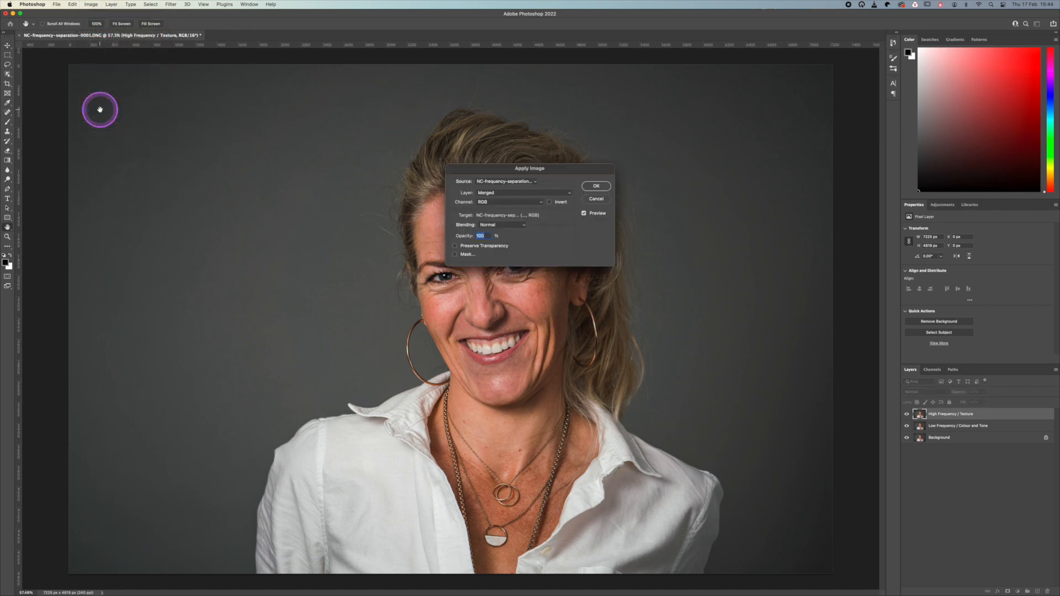
{"action": "left_click", "coordinate": [515, 193]}
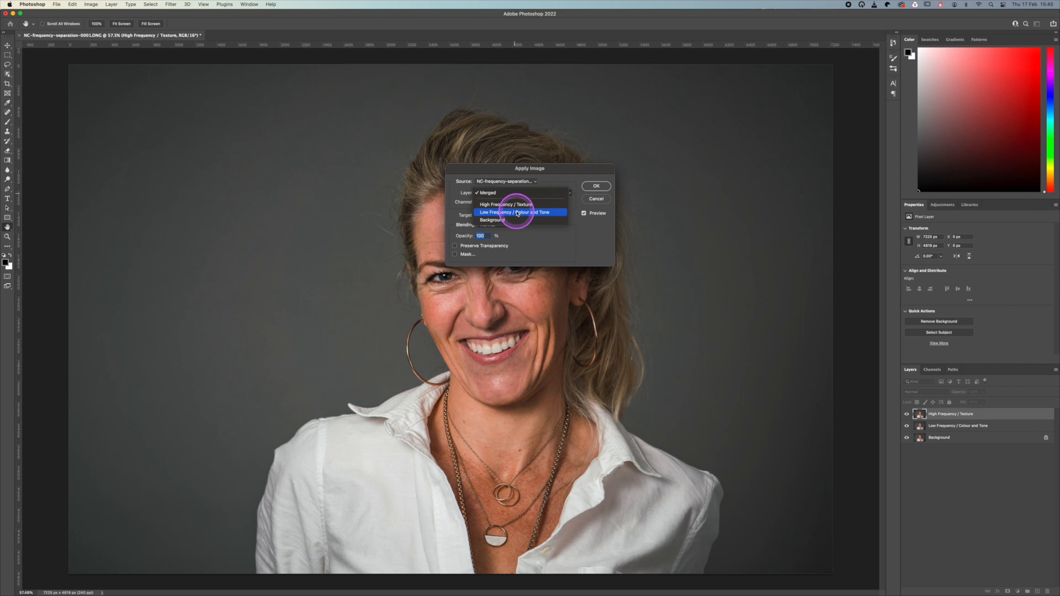
{"action": "left_click", "coordinate": [517, 213]}
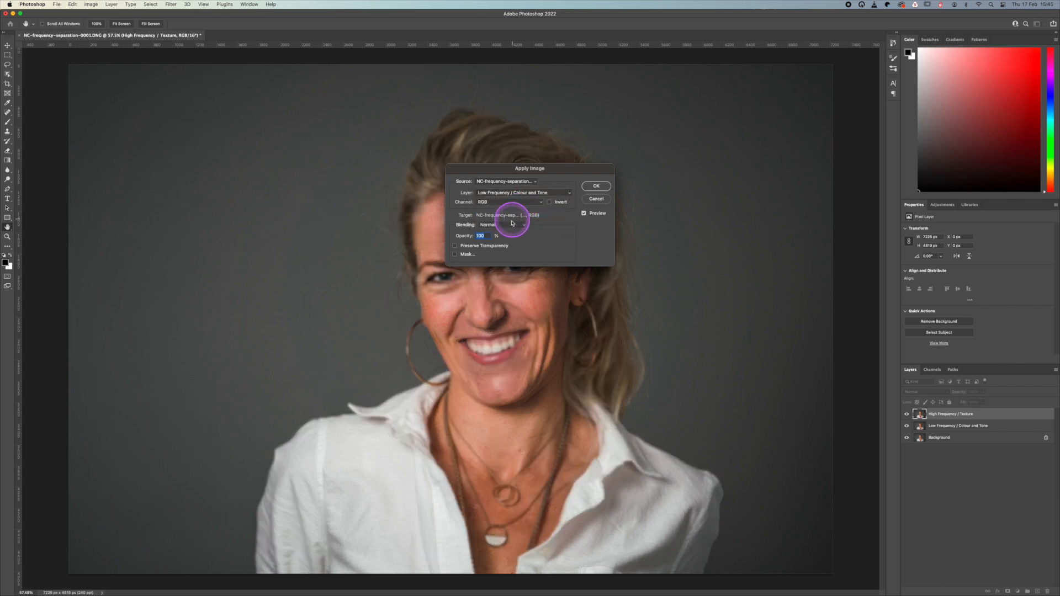
{"action": "left_click", "coordinate": [504, 225]}
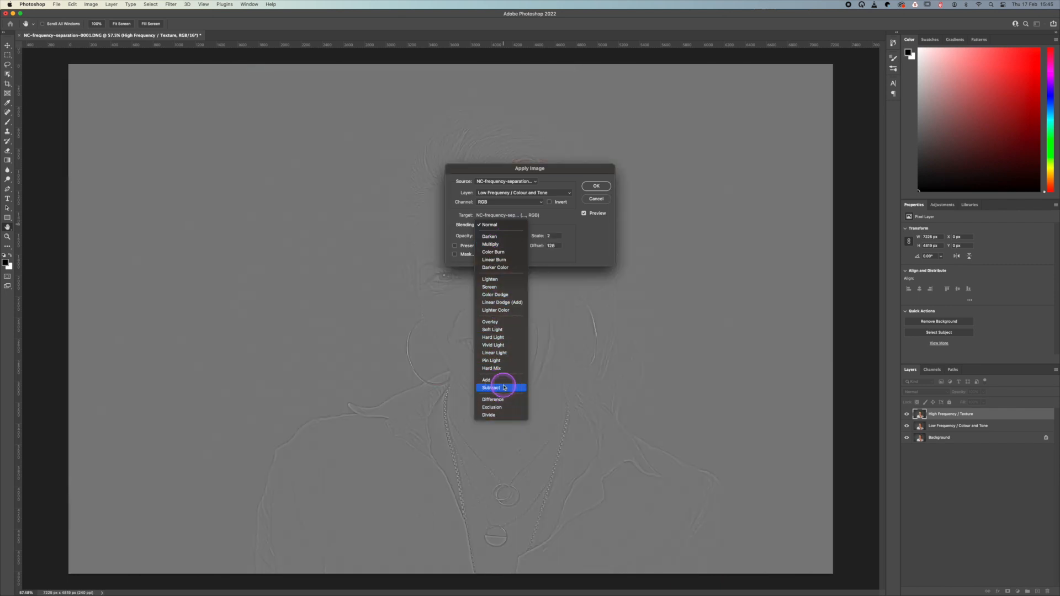
{"action": "left_click", "coordinate": [504, 387]}
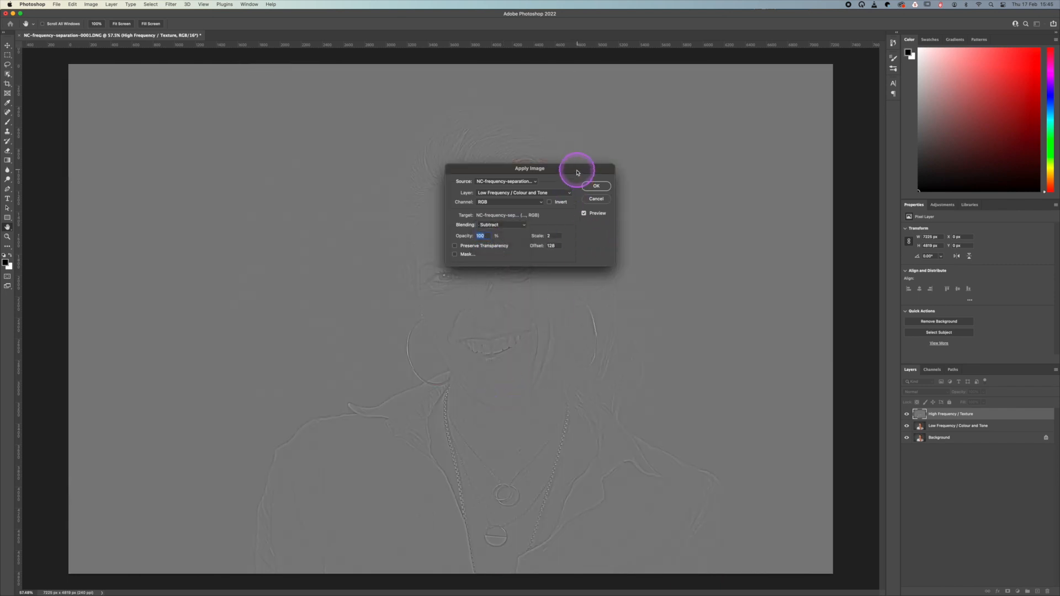
{"action": "left_click_drag", "start_coordinate": [575, 169], "coordinate": [640, 92]}
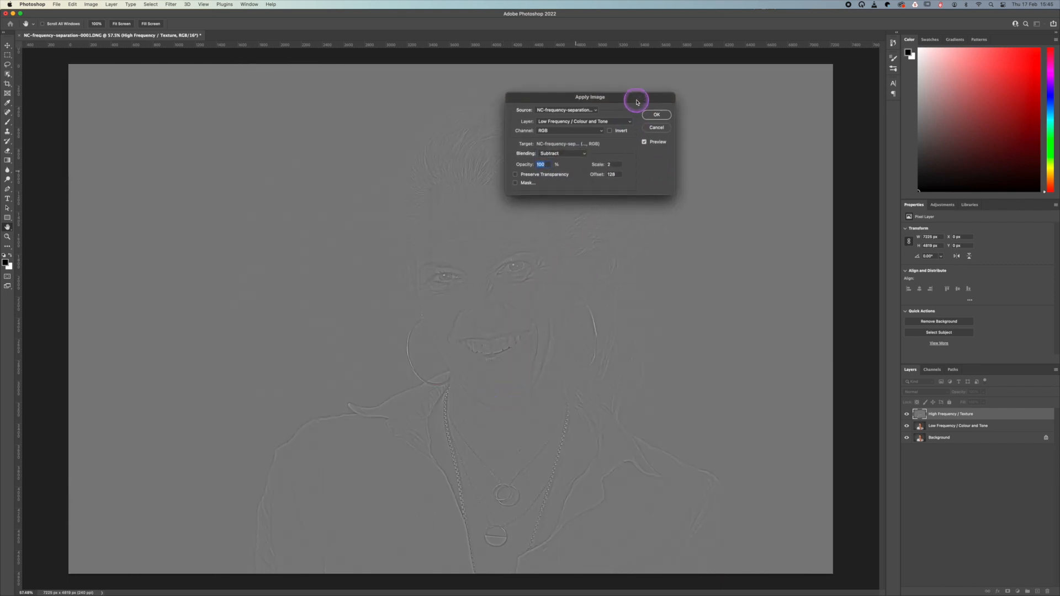
{"action": "double_click", "coordinate": [617, 159]}
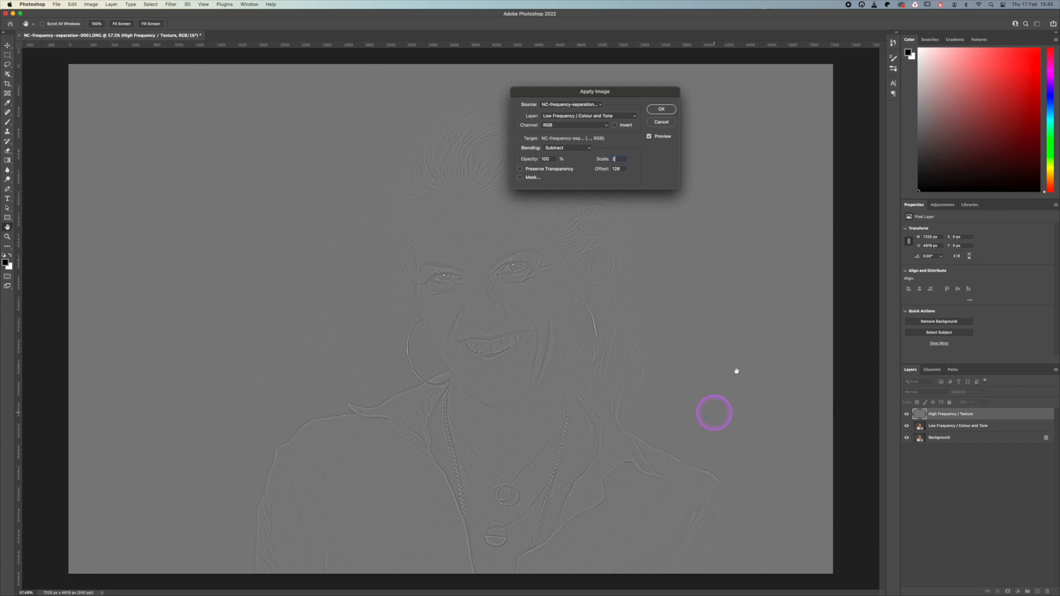
{"action": "left_click", "coordinate": [661, 110]}
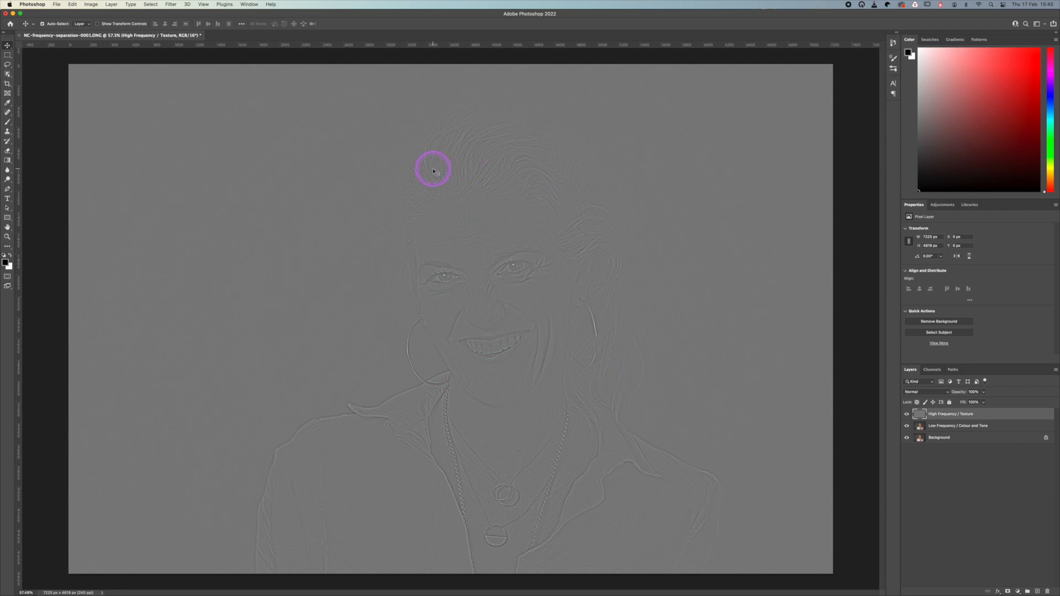
Step: Set the High Frequency / Texture layer's blend mode to Linear Light
{"action": "left_click", "coordinate": [943, 393]}
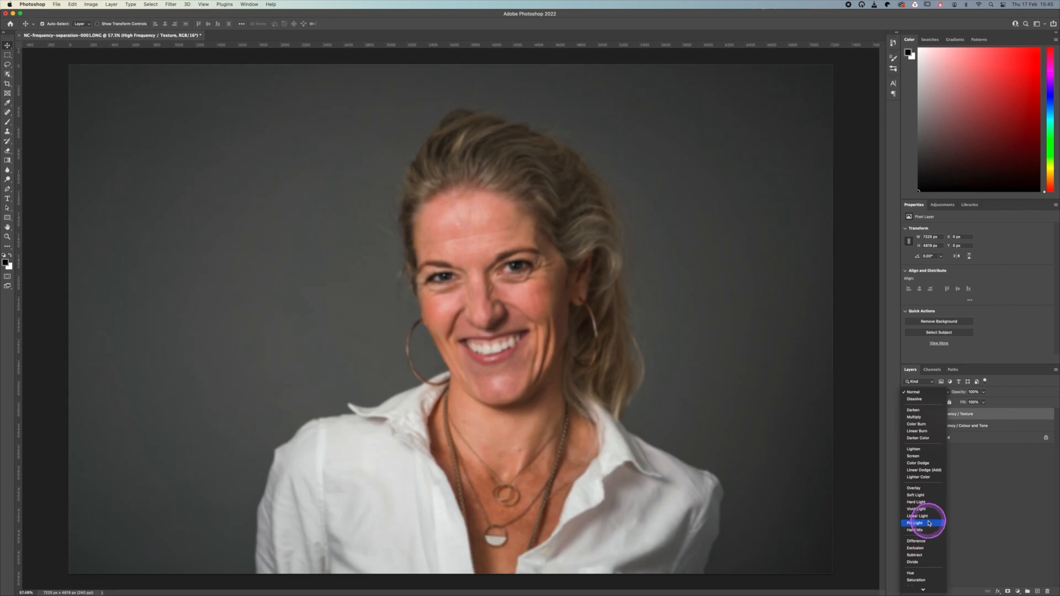
{"action": "left_click", "coordinate": [927, 517]}
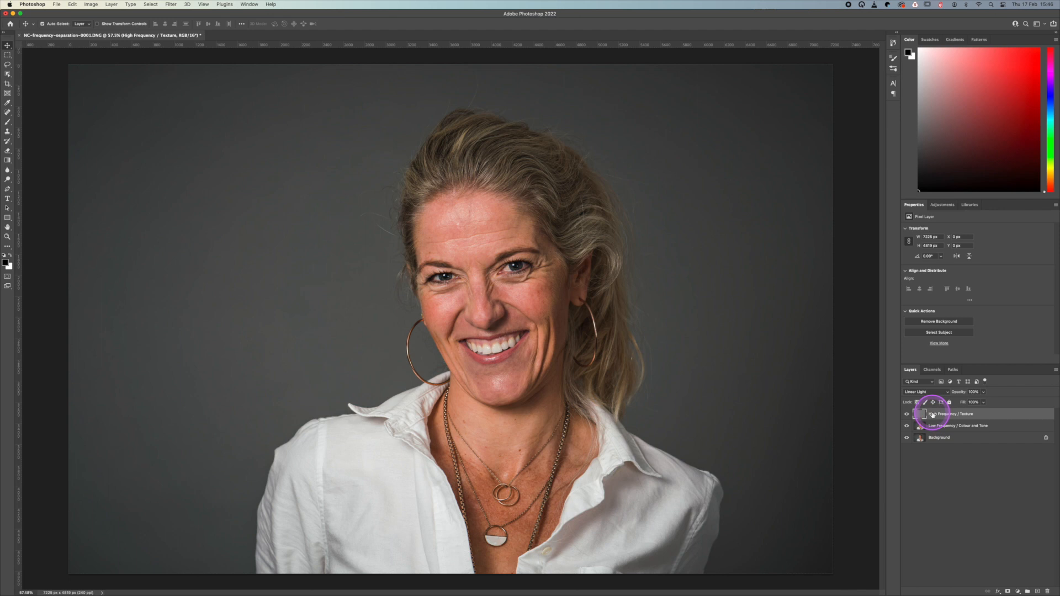
Step: Toggle the visibility of the two frequency layers off and on to compare the separation, finishing with all layers shown
{"action": "left_click", "coordinate": [935, 430]}
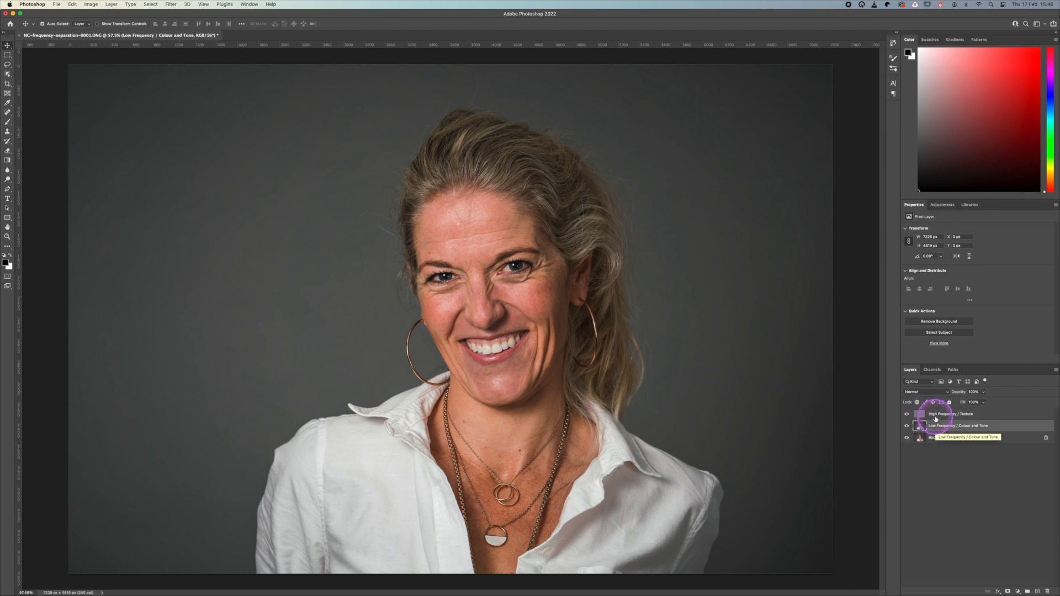
{"action": "left_click", "coordinate": [934, 413]}
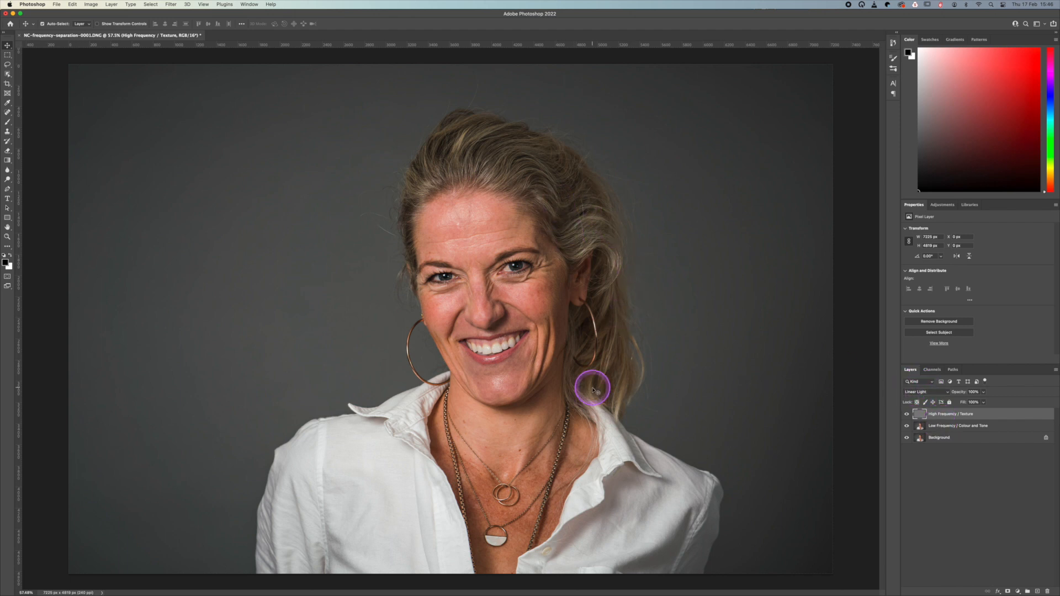
{"action": "left_click", "coordinate": [907, 414]}
{"action": "left_click", "coordinate": [906, 414]}
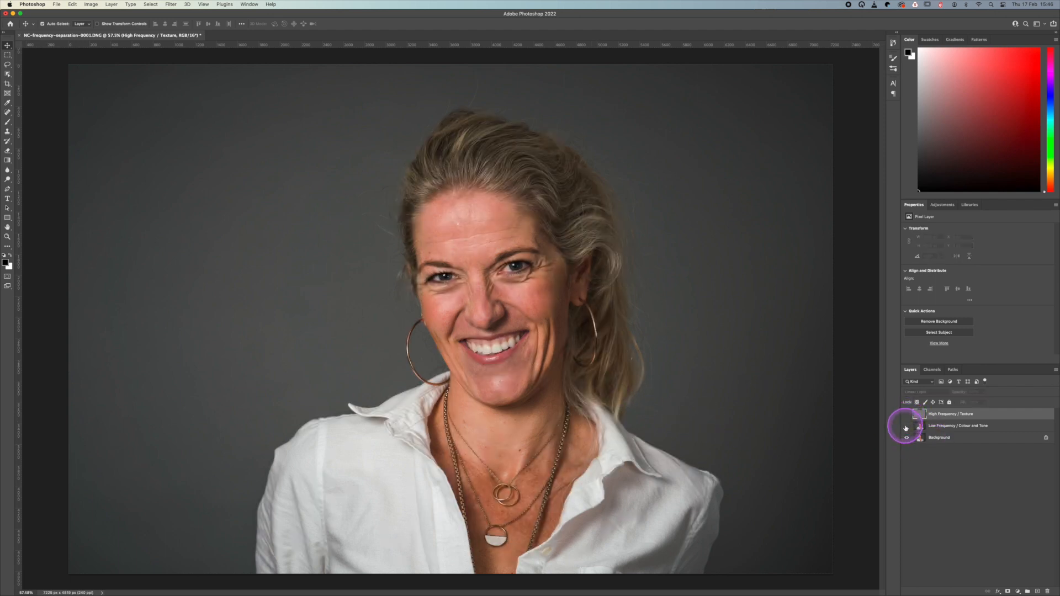
{"action": "left_click", "coordinate": [907, 426], "text": "alt"}
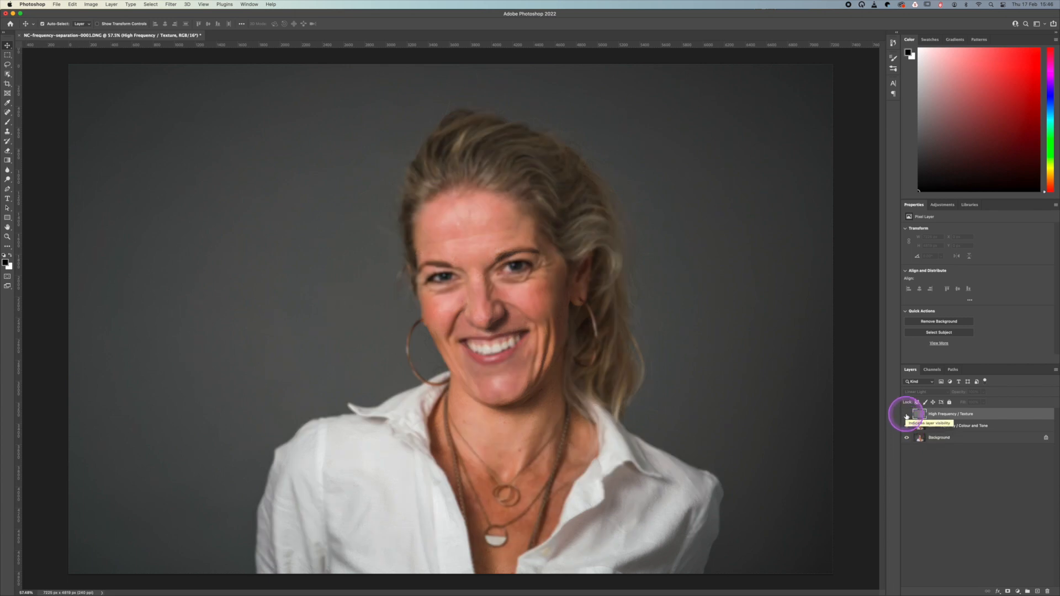
{"action": "left_click", "coordinate": [906, 415]}
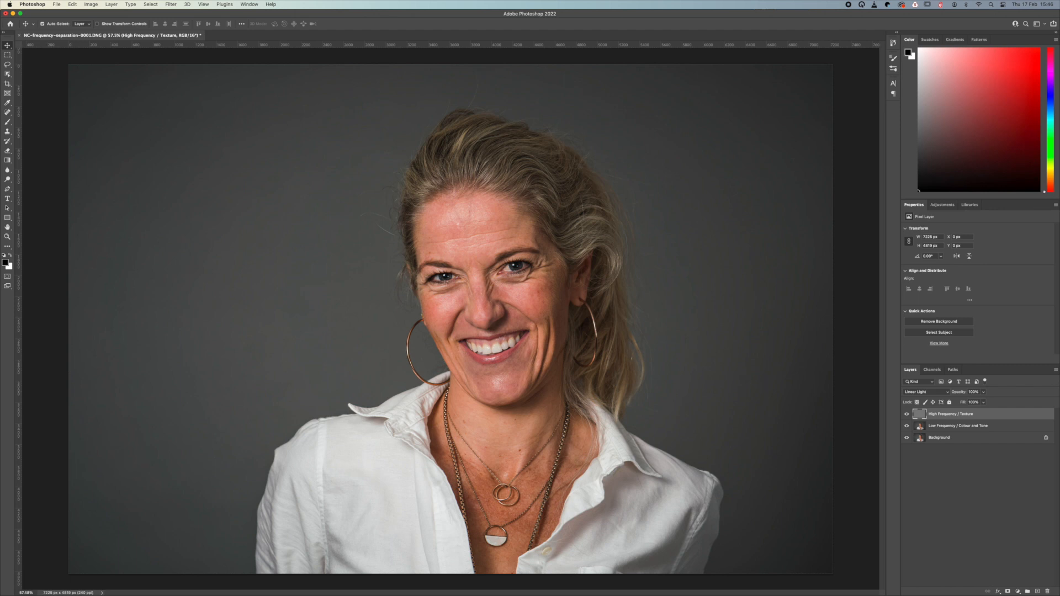
Step: Make the Low Frequency / Colour and Tone layer active and outline the forehead down to the eyebrows with the Lasso tool
{"action": "left_click", "coordinate": [945, 427]}
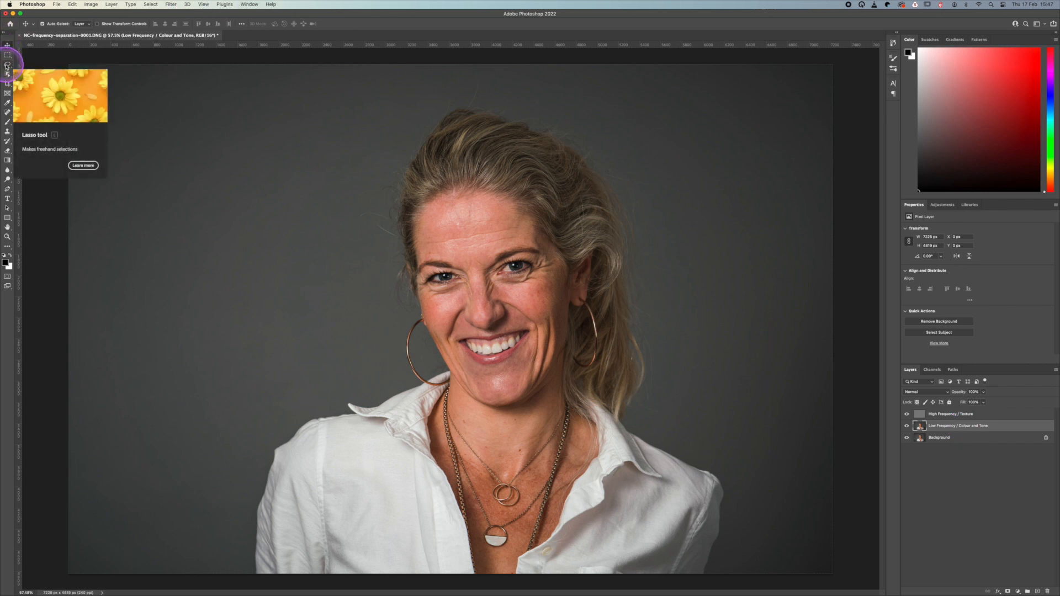
{"action": "left_click", "coordinate": [7, 65]}
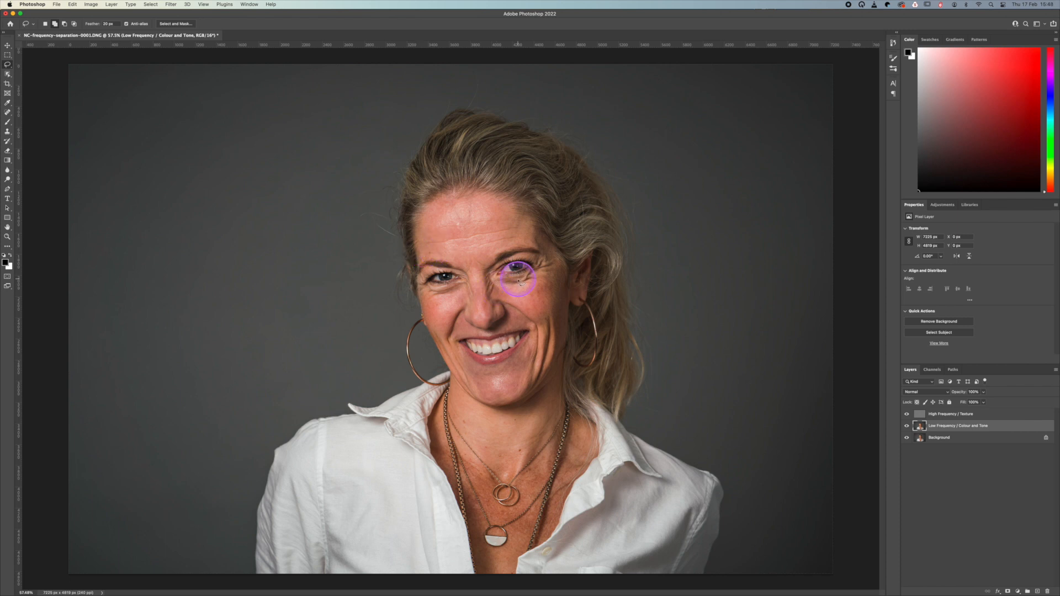
{"action": "scroll", "coordinate": [508, 273], "scroll_direction": "up", "scroll_amount": 1}
{"action": "scroll", "coordinate": [524, 268], "scroll_direction": "up", "scroll_amount": 1}
{"action": "scroll", "coordinate": [530, 270], "scroll_direction": "up", "scroll_amount": 3}
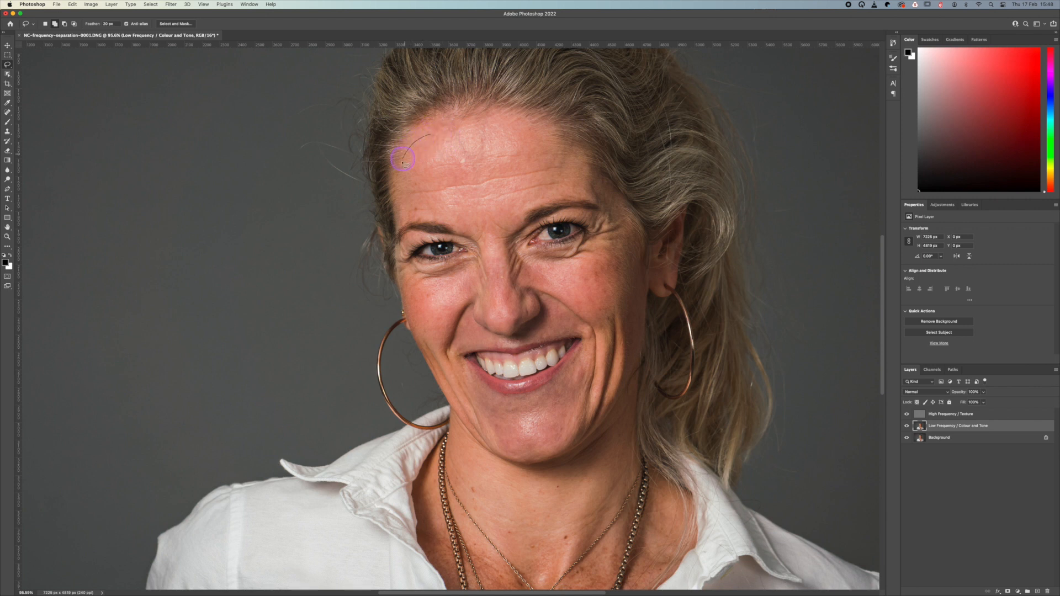
{"action": "left_click_drag", "start_coordinate": [420, 213], "coordinate": [478, 232]}
{"action": "mouse_move", "coordinate": [527, 206]}
{"action": "left_mouse_down"}
{"action": "mouse_move", "coordinate": [583, 188]}
{"action": "mouse_move", "coordinate": [587, 175]}
{"action": "mouse_move", "coordinate": [546, 137]}
{"action": "mouse_move", "coordinate": [475, 123]}
{"action": "left_mouse_up"}
{"action": "left_click_drag", "start_coordinate": [418, 139], "coordinate": [414, 142]}
Step: Add the nose and the skin around the eye and cheek nearer the visible ear to the lasso selection
{"action": "mouse_move", "coordinate": [482, 322]}
{"action": "left_mouse_down"}
{"action": "mouse_move", "coordinate": [504, 326]}
{"action": "mouse_move", "coordinate": [537, 308]}
{"action": "mouse_move", "coordinate": [515, 294]}
{"action": "mouse_move", "coordinate": [496, 236]}
{"action": "left_mouse_up"}
{"action": "mouse_move", "coordinate": [551, 301]}
{"action": "left_mouse_down"}
{"action": "mouse_move", "coordinate": [513, 272]}
{"action": "mouse_move", "coordinate": [507, 241]}
{"action": "mouse_move", "coordinate": [511, 267]}
{"action": "left_mouse_up"}
{"action": "mouse_move", "coordinate": [595, 315]}
{"action": "left_mouse_down"}
{"action": "mouse_move", "coordinate": [631, 315]}
{"action": "mouse_move", "coordinate": [634, 341]}
{"action": "mouse_move", "coordinate": [632, 229]}
{"action": "mouse_move", "coordinate": [589, 213]}
{"action": "mouse_move", "coordinate": [575, 248]}
{"action": "left_mouse_up"}
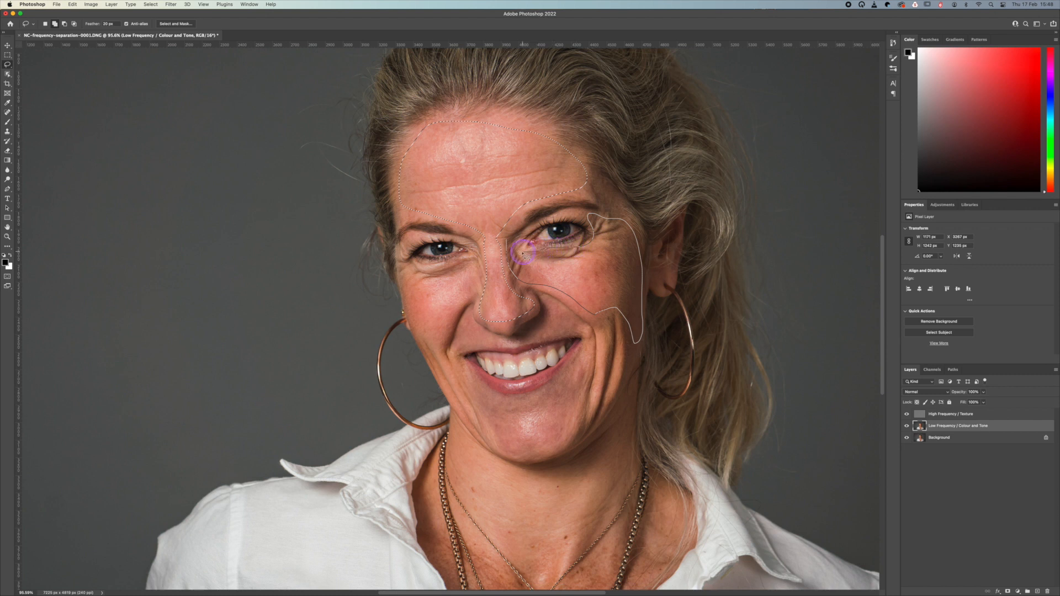
{"action": "left_click_drag", "start_coordinate": [510, 243], "coordinate": [508, 242]}
Step: Extend the lasso selection over the opposite cheek, the skin around the mouth, the chin and the smile-line area
{"action": "mouse_move", "coordinate": [399, 271]}
{"action": "left_mouse_down"}
{"action": "mouse_move", "coordinate": [430, 347]}
{"action": "mouse_move", "coordinate": [466, 297]}
{"action": "mouse_move", "coordinate": [479, 264]}
{"action": "left_mouse_up"}
{"action": "mouse_move", "coordinate": [456, 345]}
{"action": "left_mouse_down"}
{"action": "mouse_move", "coordinate": [552, 338]}
{"action": "mouse_move", "coordinate": [580, 324]}
{"action": "mouse_move", "coordinate": [548, 304]}
{"action": "mouse_move", "coordinate": [523, 331]}
{"action": "mouse_move", "coordinate": [484, 335]}
{"action": "mouse_move", "coordinate": [465, 376]}
{"action": "mouse_move", "coordinate": [486, 428]}
{"action": "mouse_move", "coordinate": [522, 455]}
{"action": "mouse_move", "coordinate": [575, 422]}
{"action": "mouse_move", "coordinate": [580, 360]}
{"action": "left_mouse_up"}
{"action": "left_click_drag", "start_coordinate": [467, 374], "coordinate": [468, 375]}
{"action": "mouse_move", "coordinate": [575, 338]}
{"action": "left_mouse_down"}
{"action": "mouse_move", "coordinate": [568, 422]}
{"action": "mouse_move", "coordinate": [590, 337]}
{"action": "mouse_move", "coordinate": [598, 390]}
{"action": "mouse_move", "coordinate": [607, 320]}
{"action": "mouse_move", "coordinate": [615, 335]}
{"action": "left_mouse_up"}
Step: Add the neck and chest skin around and between the necklaces to the lasso selection
{"action": "scroll", "coordinate": [535, 334], "scroll_direction": "down", "scroll_amount": 5}
{"action": "mouse_move", "coordinate": [487, 302]}
{"action": "left_mouse_down"}
{"action": "mouse_move", "coordinate": [639, 390]}
{"action": "mouse_move", "coordinate": [552, 436]}
{"action": "mouse_move", "coordinate": [486, 307]}
{"action": "mouse_move", "coordinate": [453, 365]}
{"action": "mouse_move", "coordinate": [486, 469]}
{"action": "mouse_move", "coordinate": [457, 334]}
{"action": "left_mouse_up"}
{"action": "mouse_move", "coordinate": [567, 536]}
{"action": "left_mouse_down"}
{"action": "mouse_move", "coordinate": [647, 418]}
{"action": "mouse_move", "coordinate": [496, 406]}
{"action": "mouse_move", "coordinate": [541, 522]}
{"action": "left_mouse_up"}
{"action": "scroll", "coordinate": [529, 486], "scroll_direction": "down", "scroll_amount": 5}
{"action": "mouse_move", "coordinate": [506, 343]}
{"action": "left_mouse_down"}
{"action": "mouse_move", "coordinate": [524, 431]}
{"action": "mouse_move", "coordinate": [579, 512]}
{"action": "mouse_move", "coordinate": [609, 393]}
{"action": "left_mouse_up"}
{"action": "left_click_drag", "start_coordinate": [544, 448], "coordinate": [504, 342]}
{"action": "scroll", "coordinate": [544, 236], "scroll_direction": "down", "scroll_amount": 3}
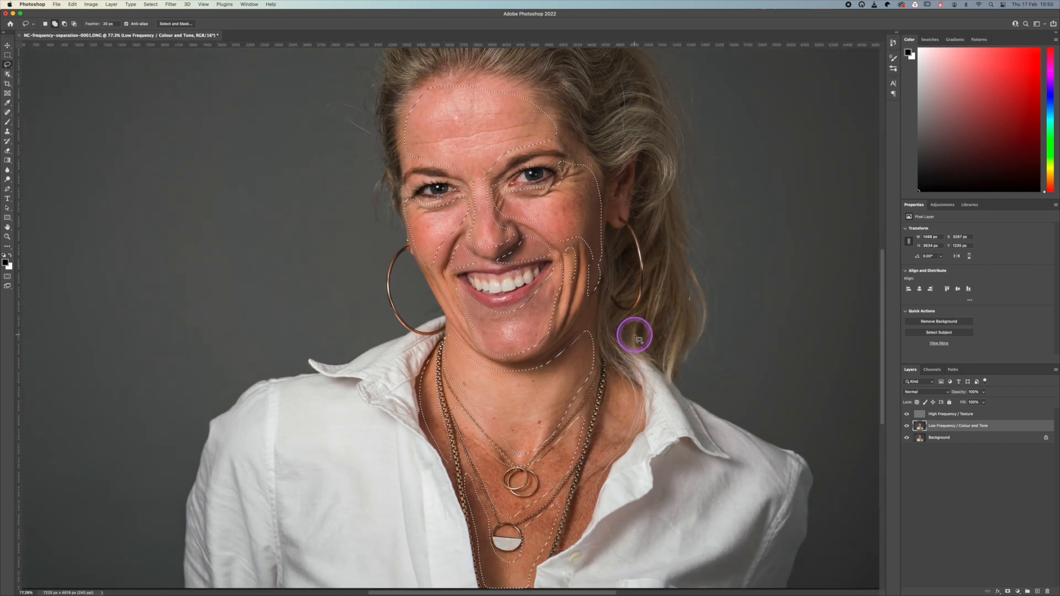
{"action": "scroll", "coordinate": [634, 335], "scroll_direction": "down", "scroll_amount": 2}
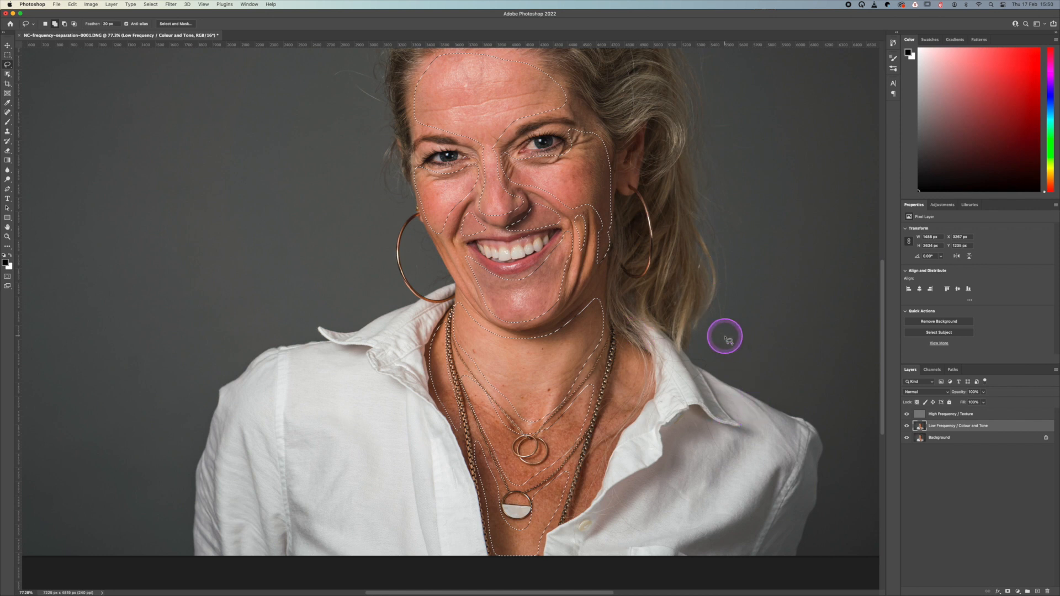
{"action": "scroll", "coordinate": [724, 333], "scroll_direction": "up", "scroll_amount": 2}
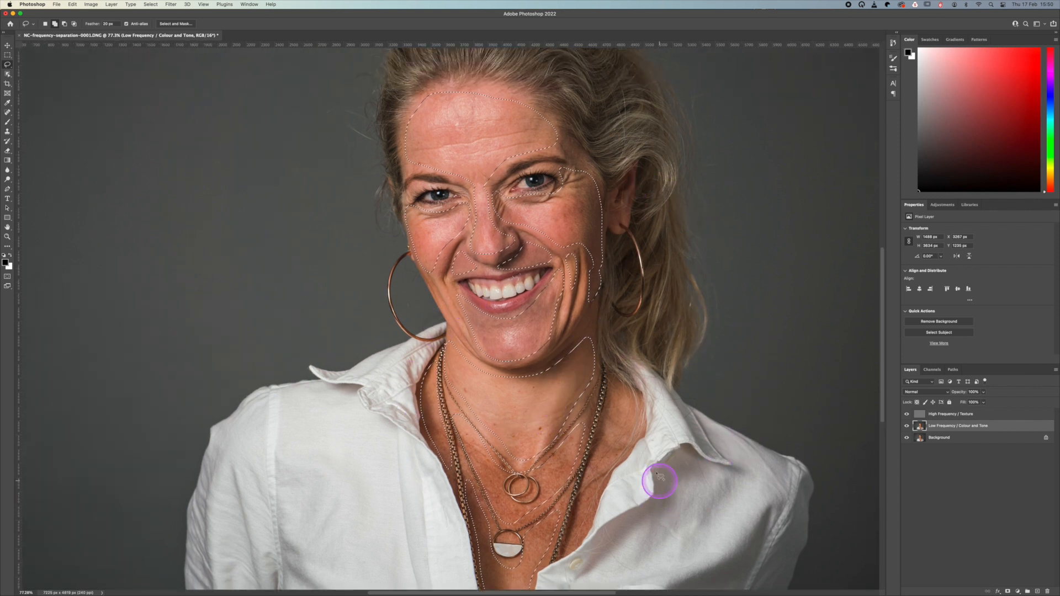
{"action": "scroll", "coordinate": [615, 402], "scroll_direction": "up", "scroll_amount": 3}
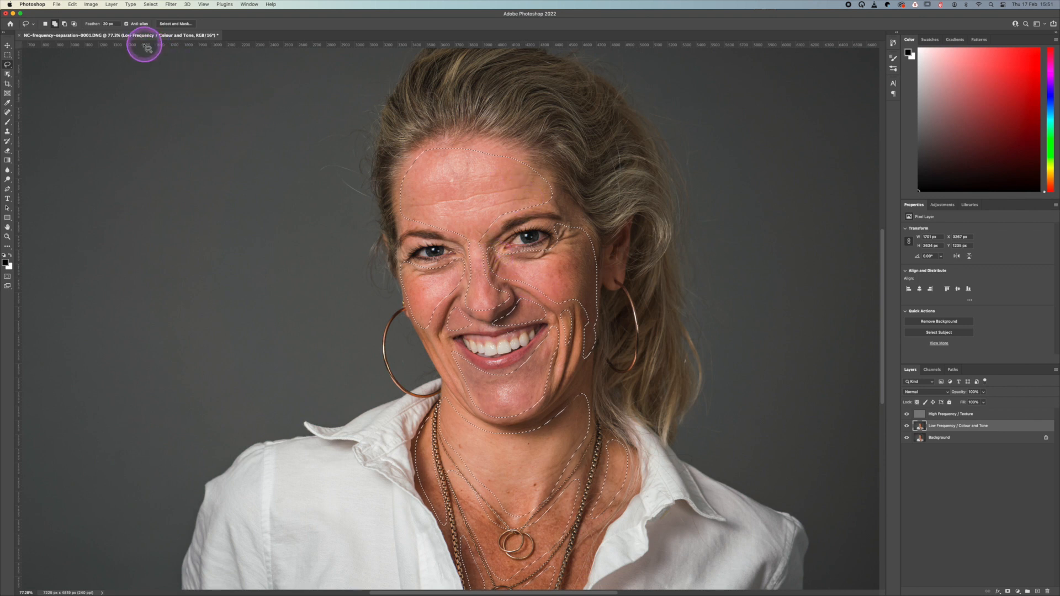
Step: Apply a Gaussian Blur to the selected skin, increasing the radius until uneven colour and tone blend smoothly
{"action": "left_click", "coordinate": [170, 5]}
{"action": "mouse_move", "coordinate": [173, 100]}
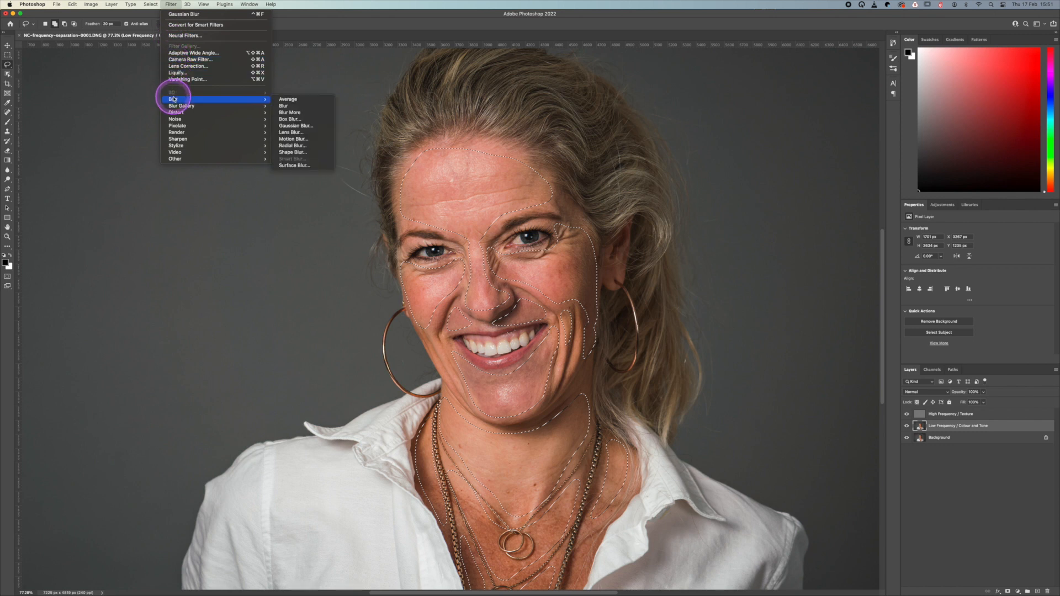
{"action": "left_click", "coordinate": [289, 126]}
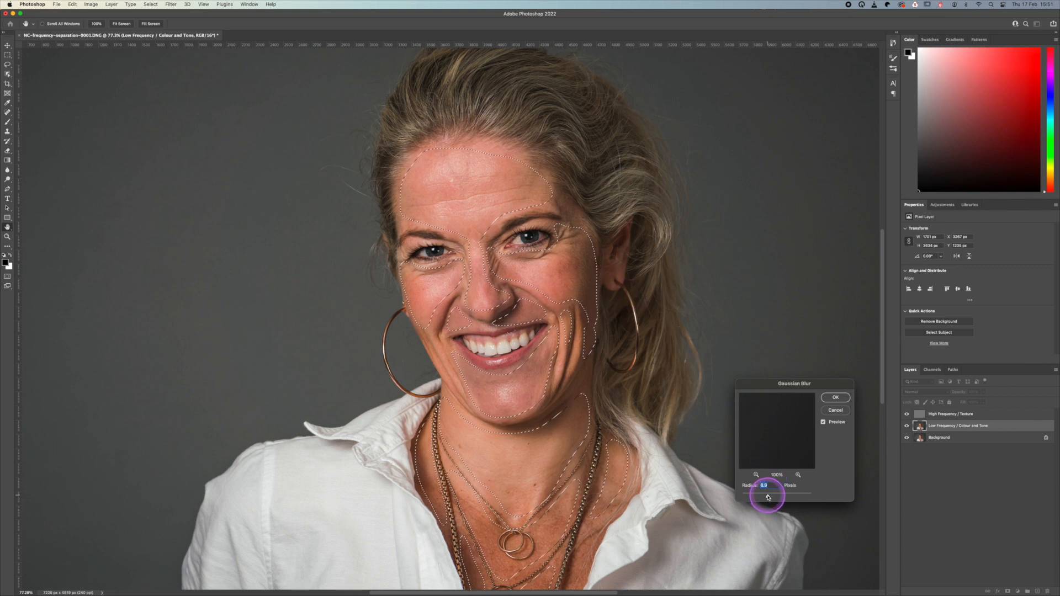
{"action": "mouse_move", "coordinate": [777, 497]}
{"action": "left_mouse_down"}
{"action": "mouse_move", "coordinate": [792, 495]}
{"action": "mouse_move", "coordinate": [778, 494]}
{"action": "left_mouse_up"}
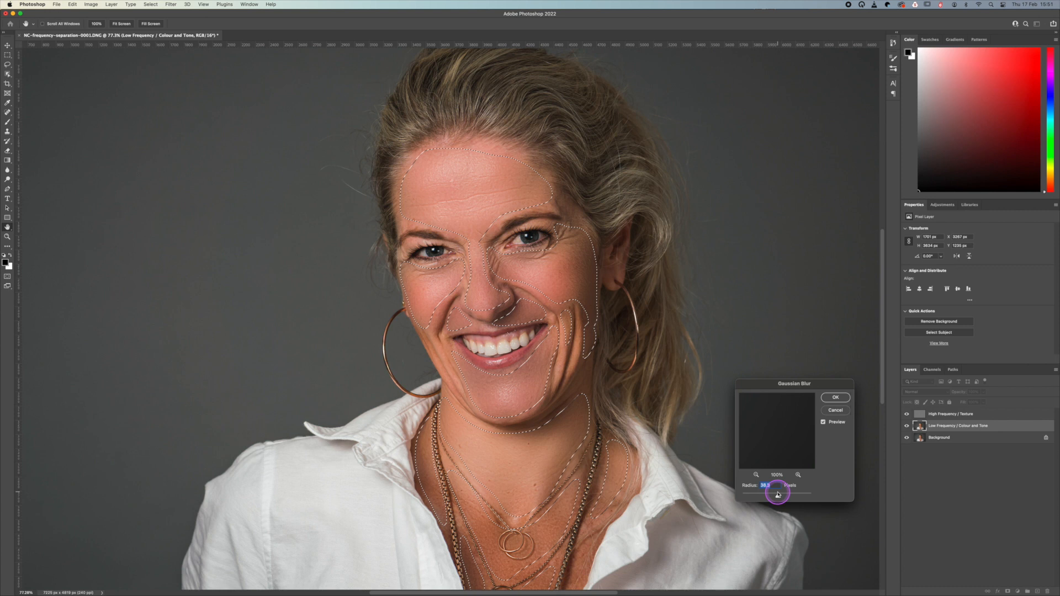
{"action": "left_click_drag", "start_coordinate": [778, 494], "coordinate": [777, 494]}
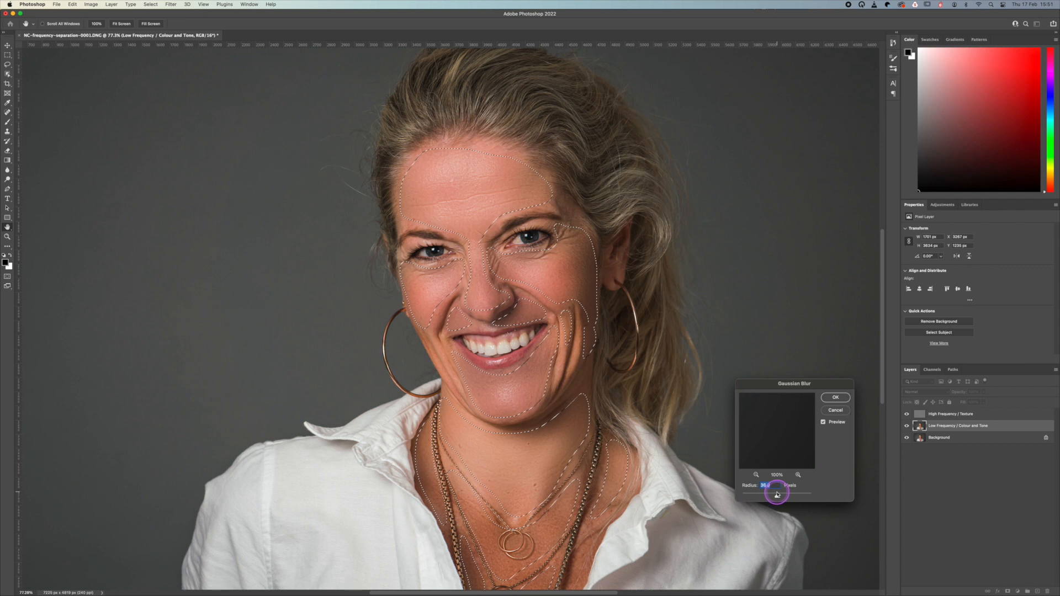
{"action": "left_click_drag", "start_coordinate": [777, 494], "coordinate": [776, 494]}
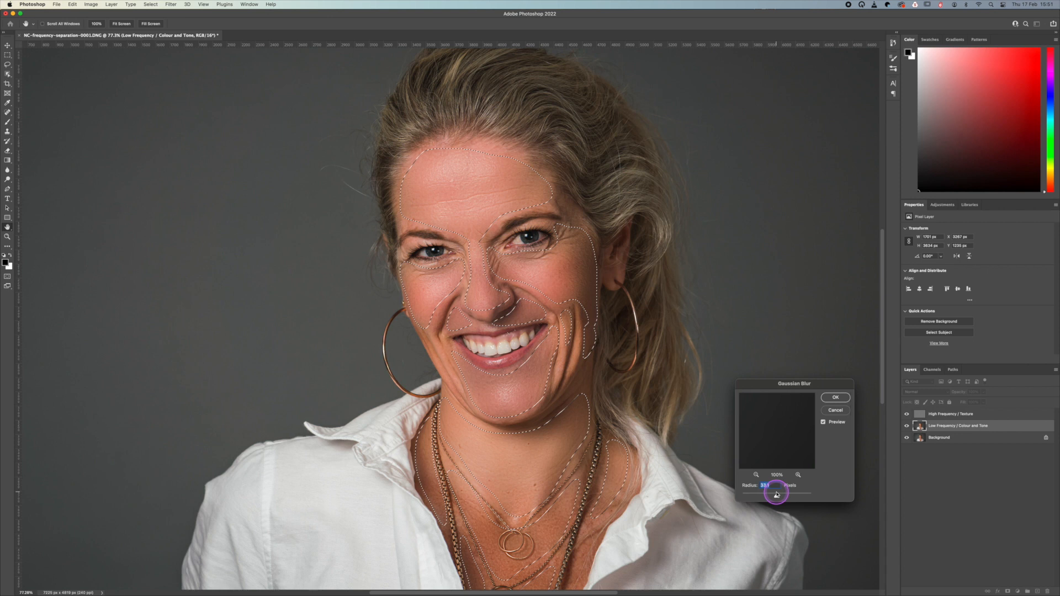
{"action": "left_click_drag", "start_coordinate": [776, 494], "coordinate": [777, 494]}
{"action": "left_click", "coordinate": [778, 495]}
{"action": "left_click", "coordinate": [836, 397]}
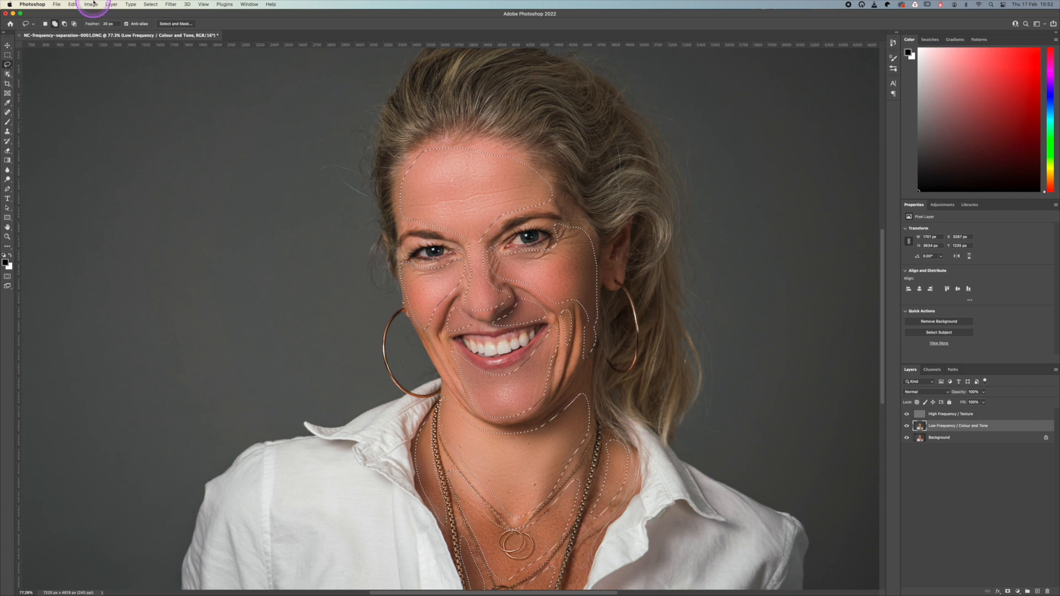
Step: Deselect the skin areas and make the High Frequency / Texture layer active
{"action": "left_click", "coordinate": [151, 4]}
{"action": "left_click", "coordinate": [160, 21]}
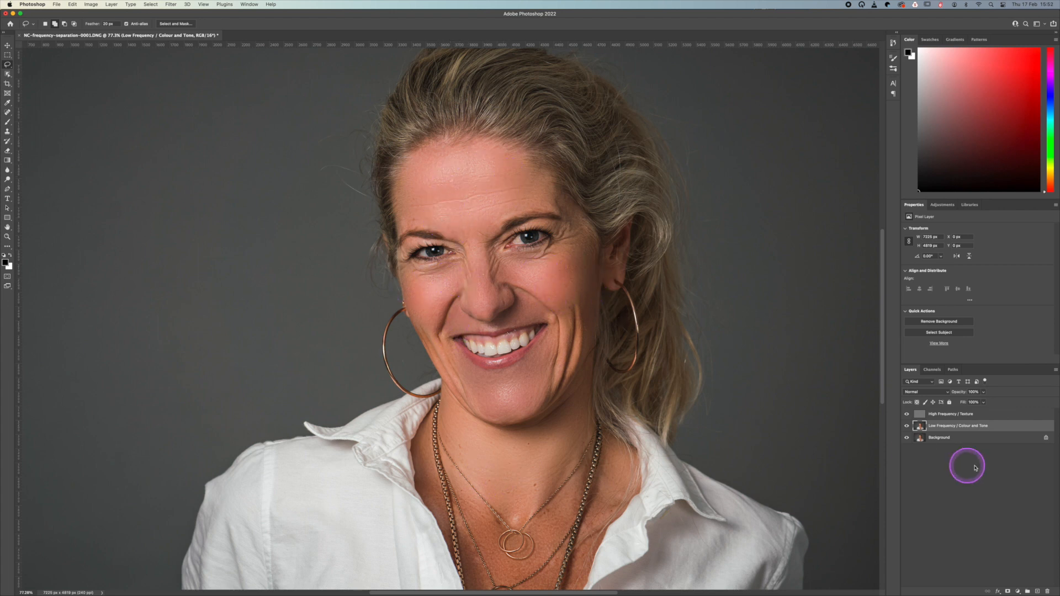
{"action": "left_click", "coordinate": [943, 416]}
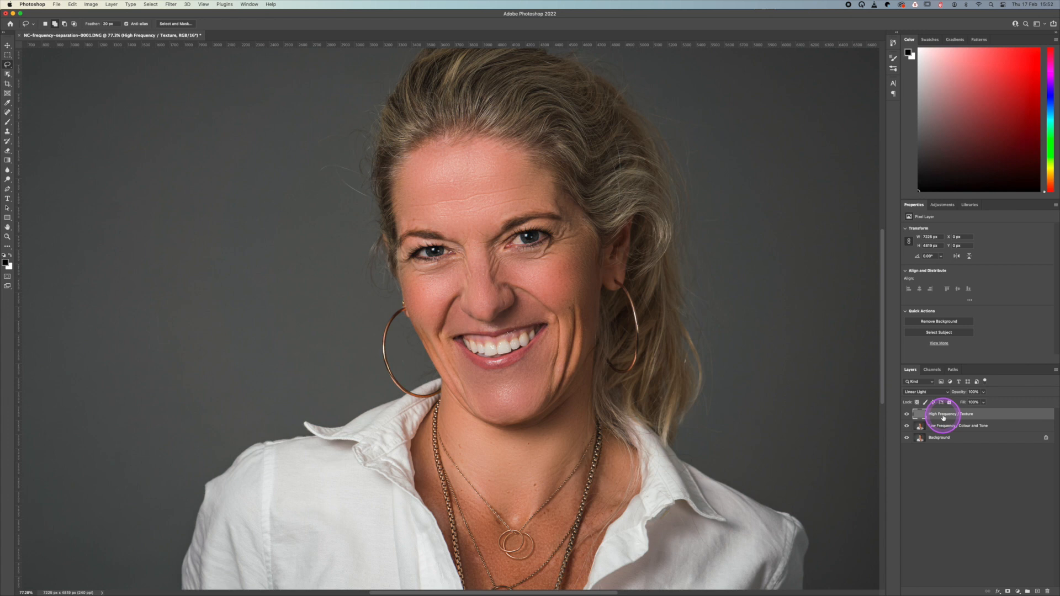
{"action": "scroll", "coordinate": [533, 225], "scroll_direction": "up", "scroll_amount": 3}
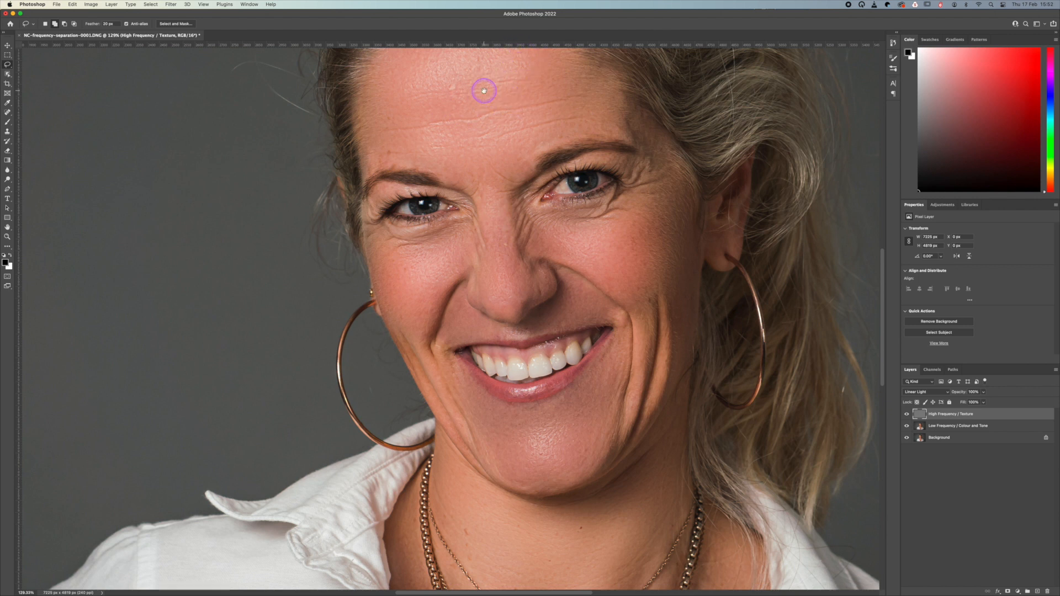
{"action": "left_click_drag", "start_coordinate": [484, 90], "coordinate": [465, 177]}
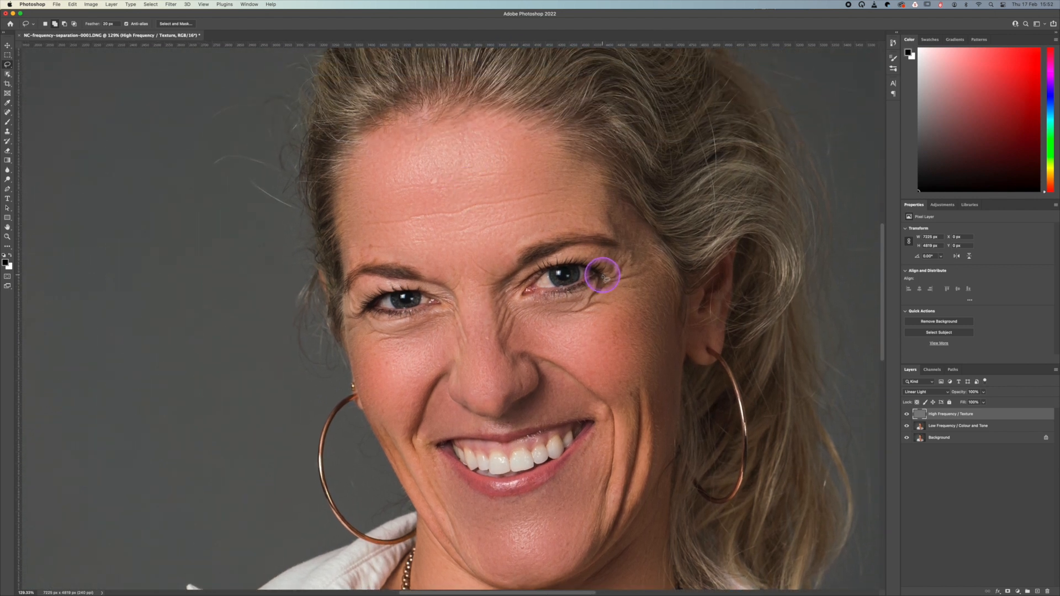
{"action": "scroll", "coordinate": [597, 281], "scroll_direction": "down", "scroll_amount": 2}
{"action": "scroll", "coordinate": [592, 286], "scroll_direction": "down", "scroll_amount": 1}
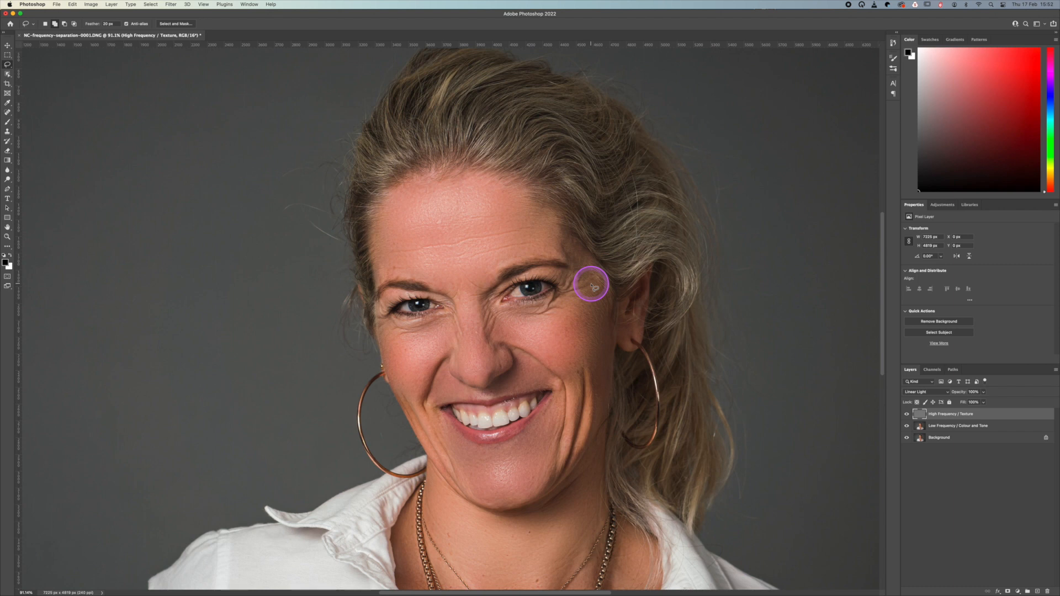
Step: Group the High Frequency / Texture and Low Frequency / Colour and Tone layers into a new group named "Smoothed Skin"
{"action": "scroll", "coordinate": [591, 286], "scroll_direction": "down", "scroll_amount": 1}
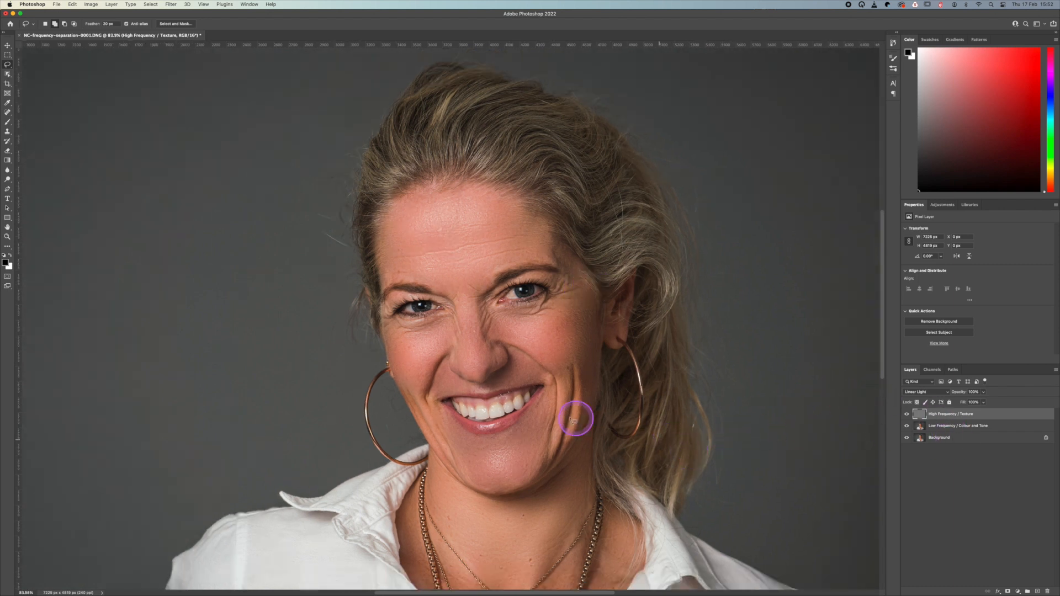
{"action": "scroll", "coordinate": [577, 416], "scroll_direction": "down", "scroll_amount": 3}
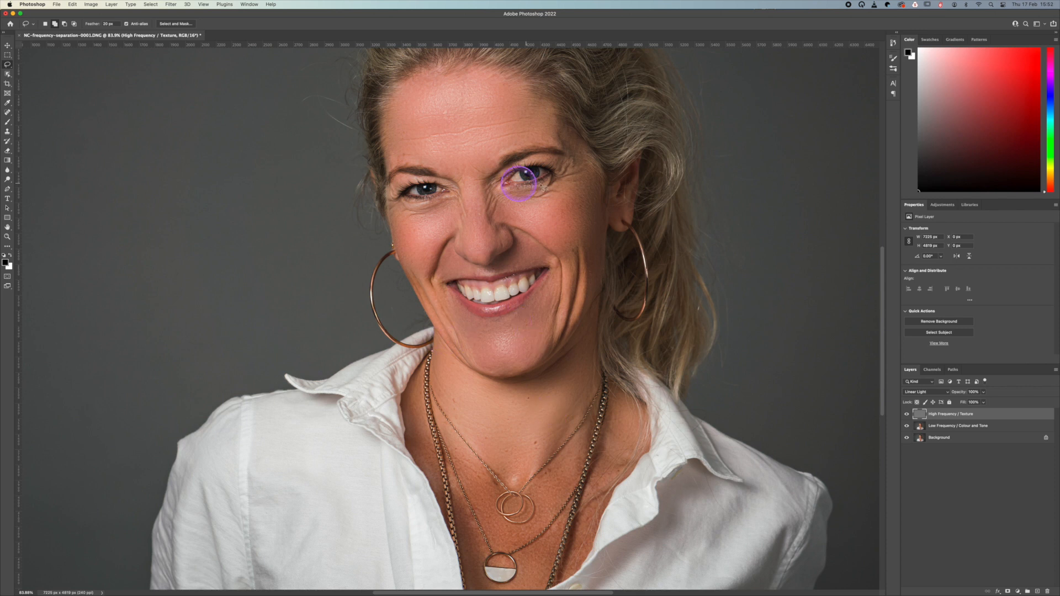
{"action": "left_click", "coordinate": [987, 421], "text": "shift"}
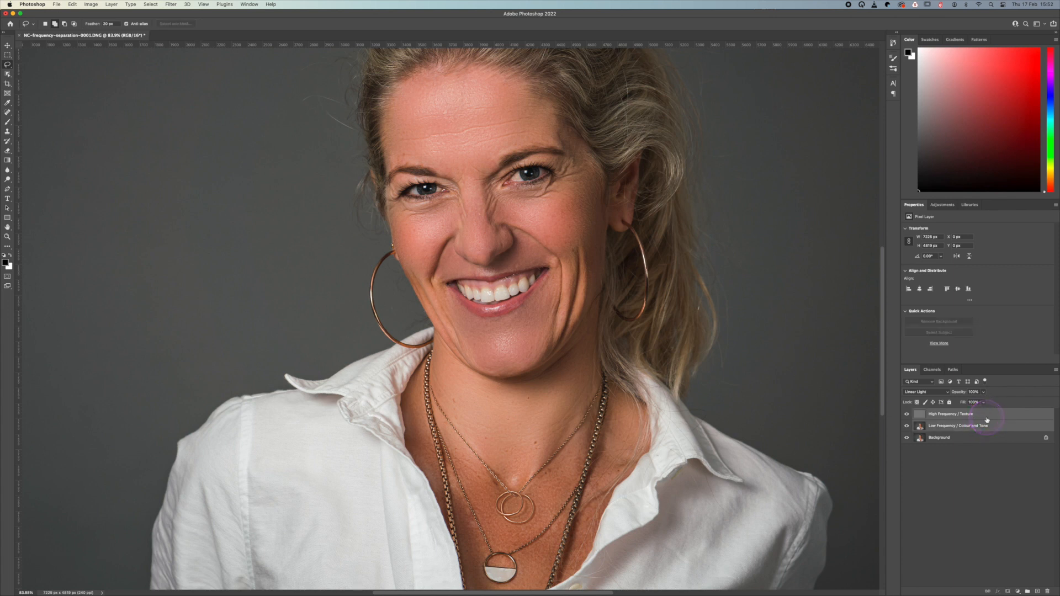
{"action": "left_click", "coordinate": [985, 417]}
{"action": "right_click", "coordinate": [986, 418]}
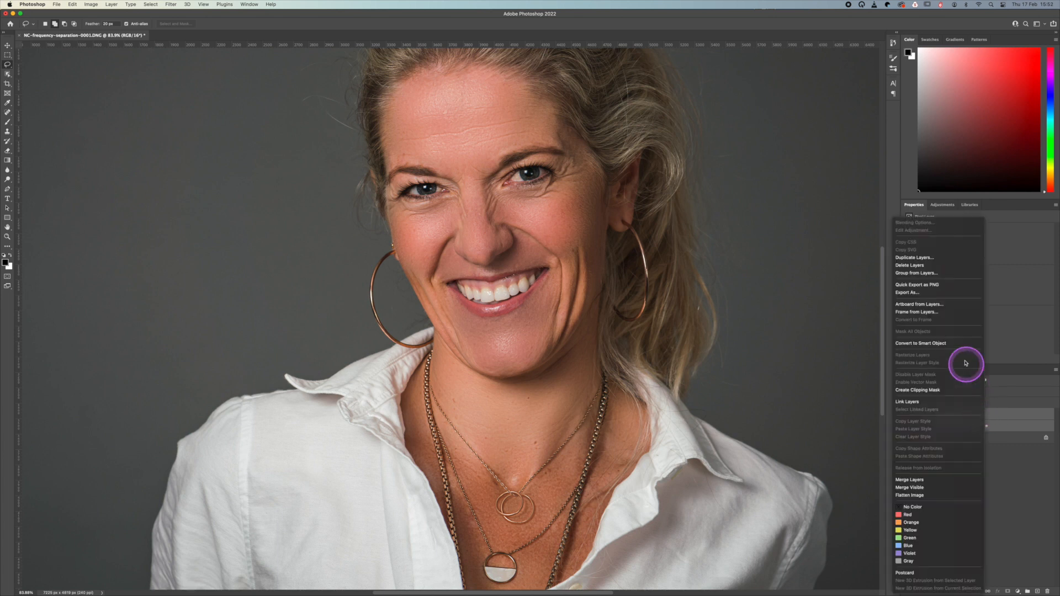
{"action": "left_click", "coordinate": [935, 273]}
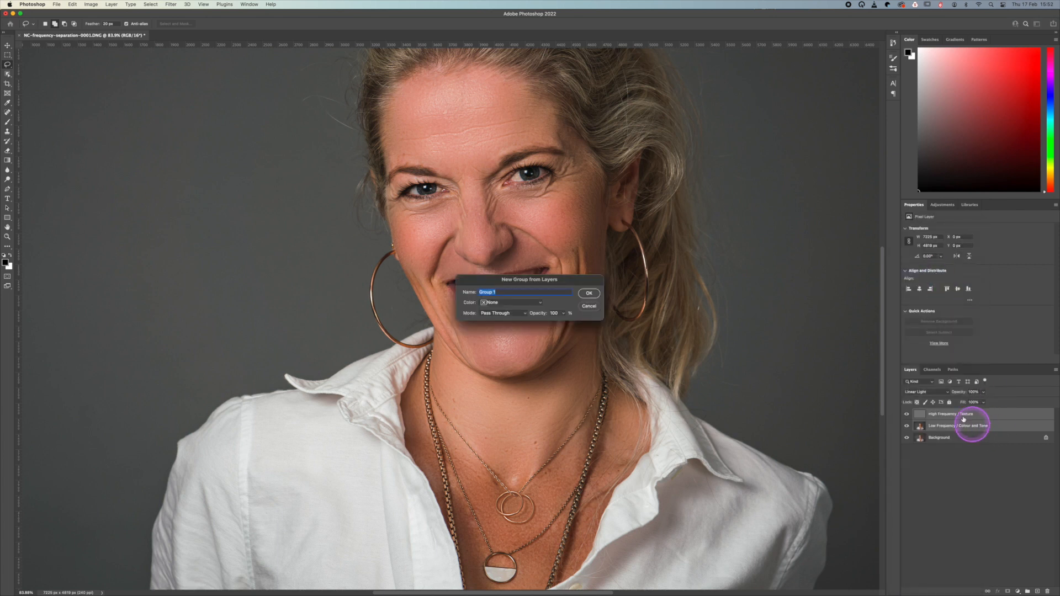
{"action": "type", "text": "Smoothed Skin"}
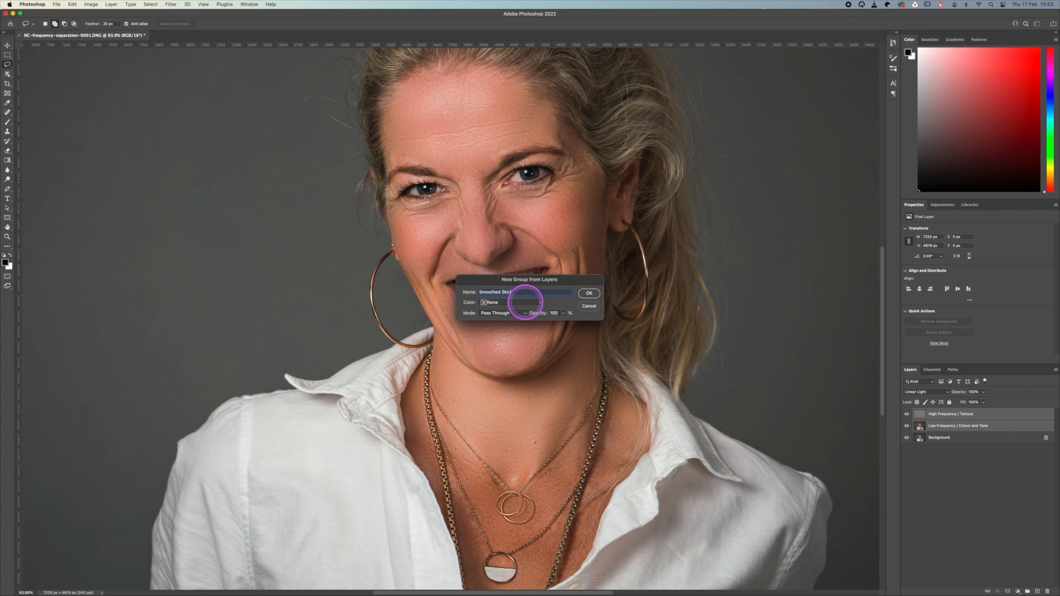
{"action": "left_click", "coordinate": [589, 294]}
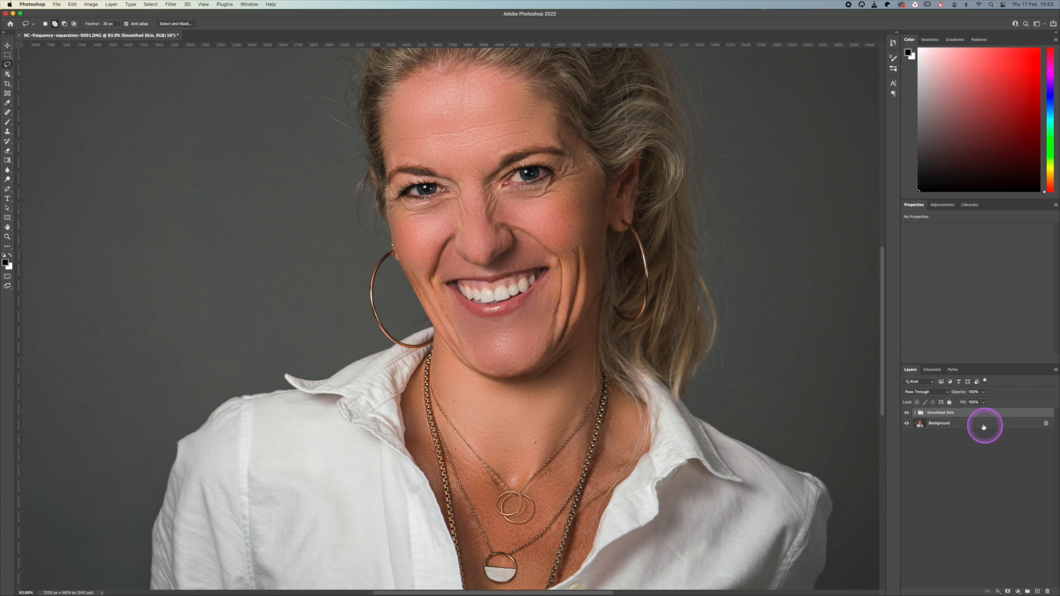
Step: Reduce the opacity of the Smoothed Skin group to about 73% to bring back some of the original skin
{"action": "left_click", "coordinate": [983, 392]}
{"action": "left_click", "coordinate": [1002, 393]}
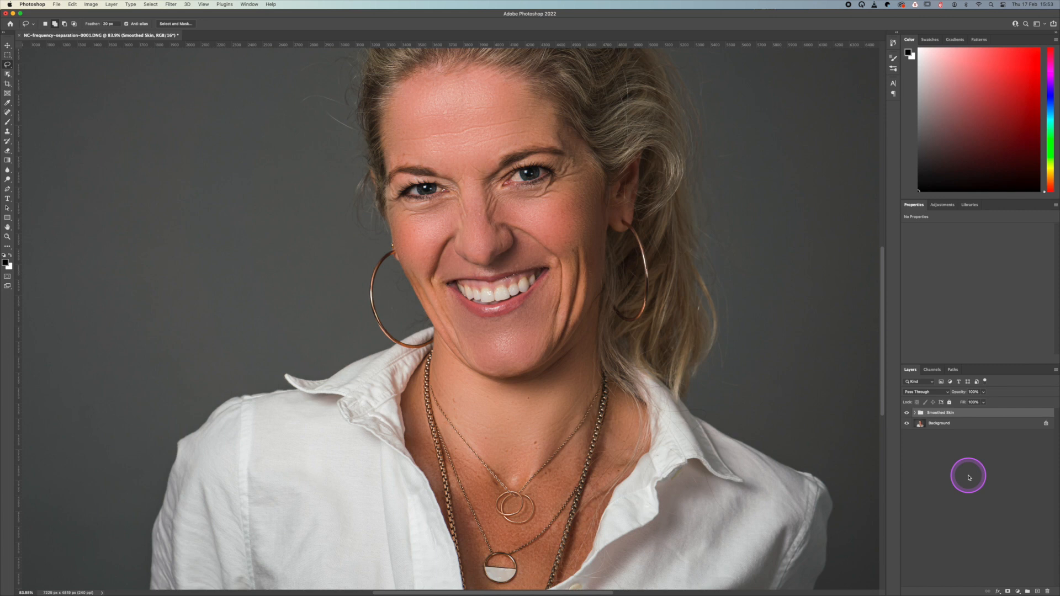
{"action": "left_click", "coordinate": [983, 393]}
{"action": "mouse_move", "coordinate": [983, 401]}
{"action": "left_mouse_down"}
{"action": "mouse_move", "coordinate": [940, 403]}
{"action": "mouse_move", "coordinate": [976, 403]}
{"action": "left_mouse_up"}
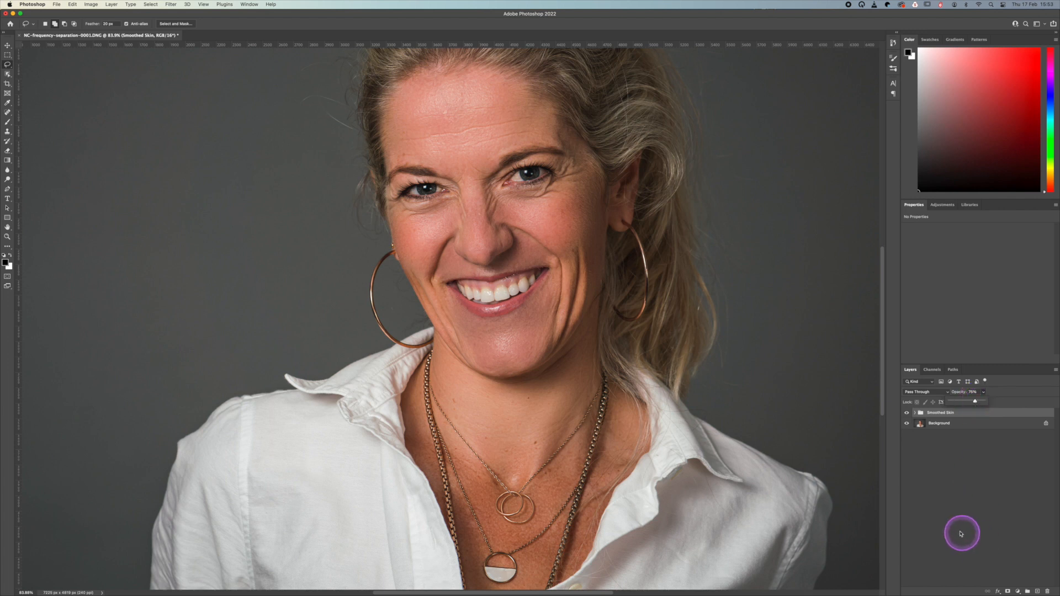
{"action": "scroll", "coordinate": [613, 288], "scroll_direction": "up", "scroll_amount": 5}
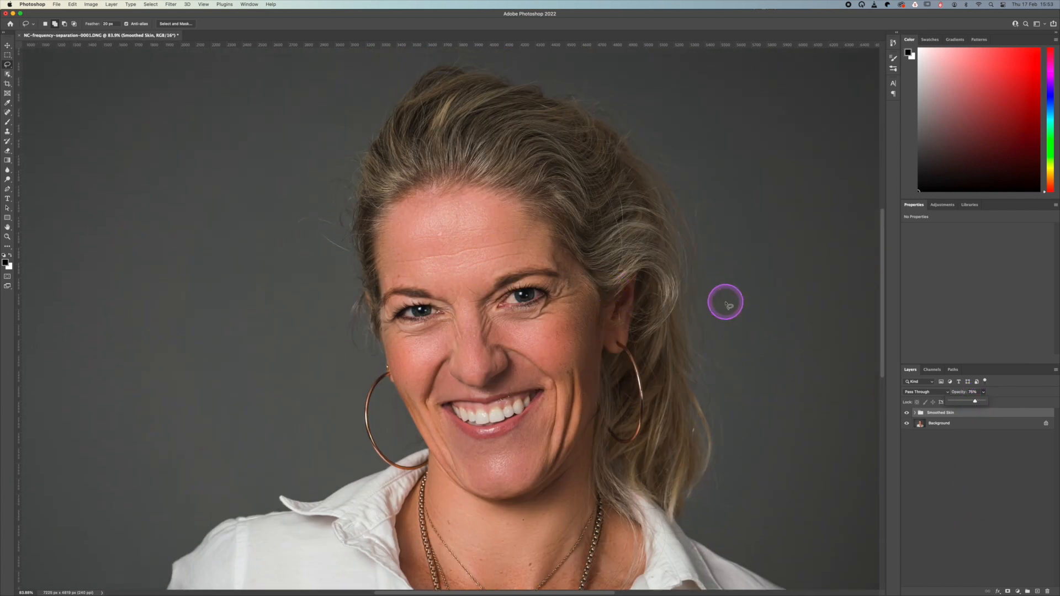
{"action": "scroll", "coordinate": [726, 300], "scroll_direction": "down", "scroll_amount": 5}
{"action": "left_click_drag", "start_coordinate": [976, 404], "coordinate": [975, 404]}
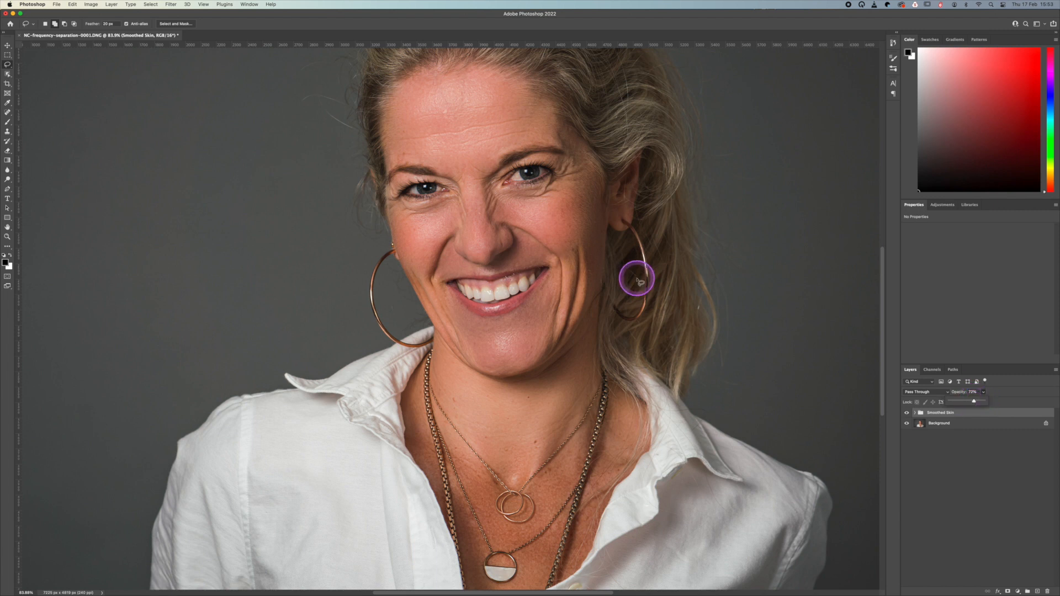
Step: Close the portrait document and save its changes
{"action": "scroll", "coordinate": [549, 323], "scroll_direction": "up", "scroll_amount": 4}
{"action": "left_click", "coordinate": [6, 14]}
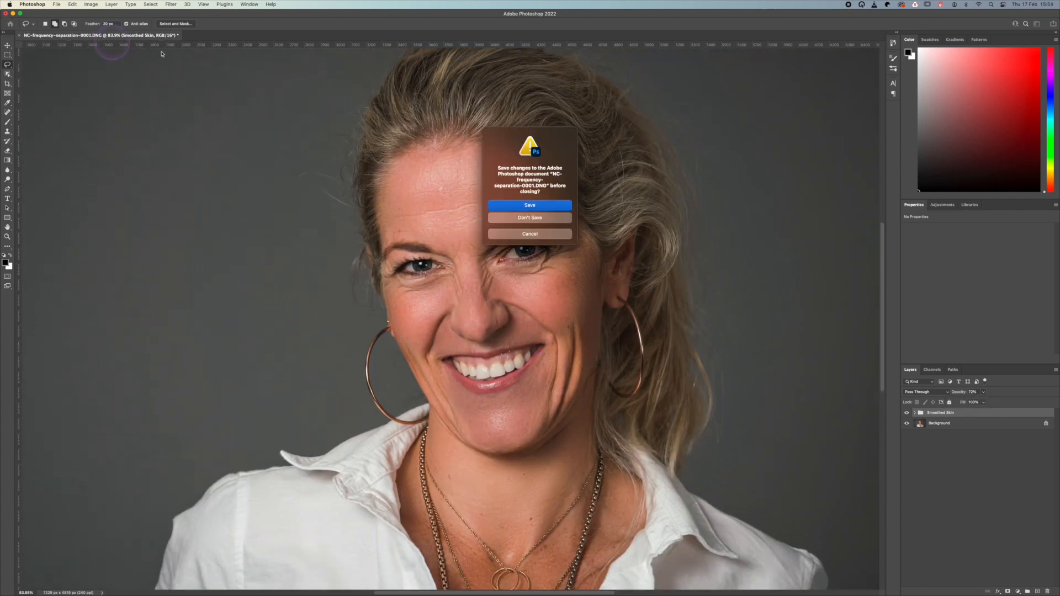
{"action": "left_click", "coordinate": [548, 209]}
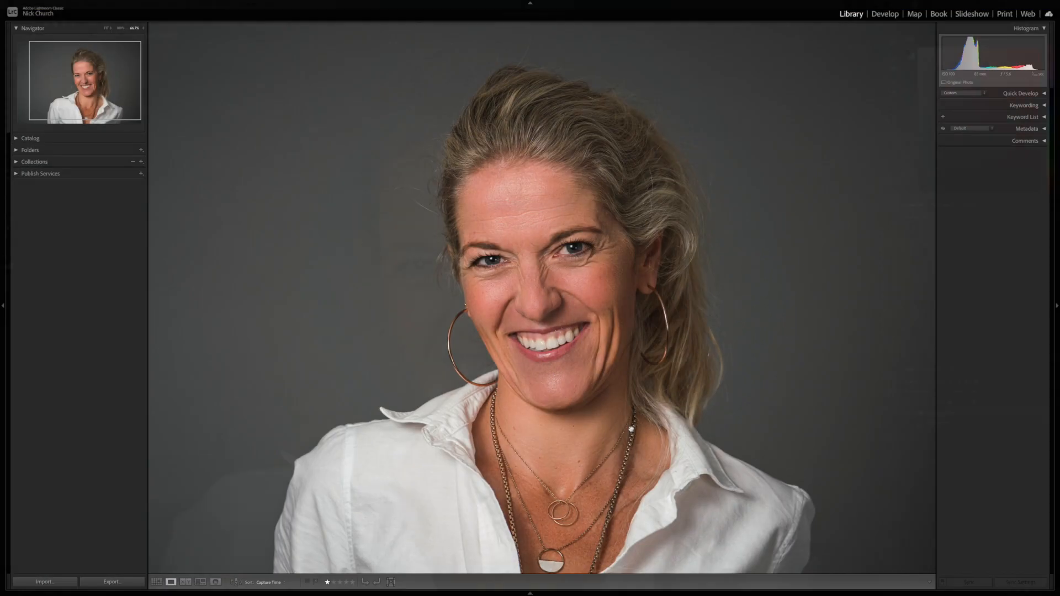
Step: Examine the retouched portrait in Lightroom Classic, checking the skin on the face up close and the whole photo zoomed out
{"action": "left_click_drag", "start_coordinate": [617, 440], "coordinate": [589, 474]}
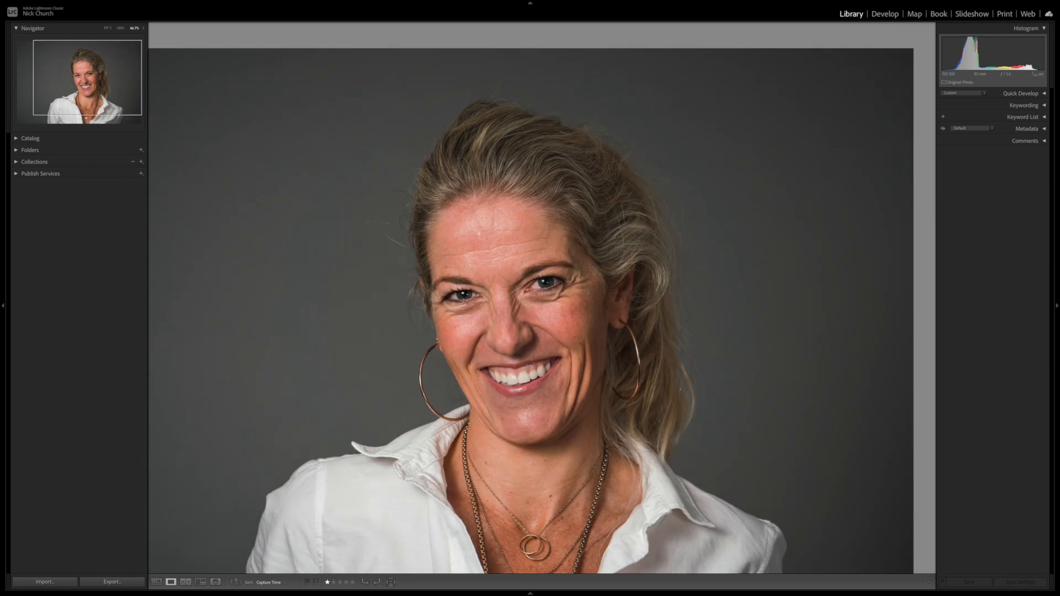
{"action": "left_click", "coordinate": [544, 351]}
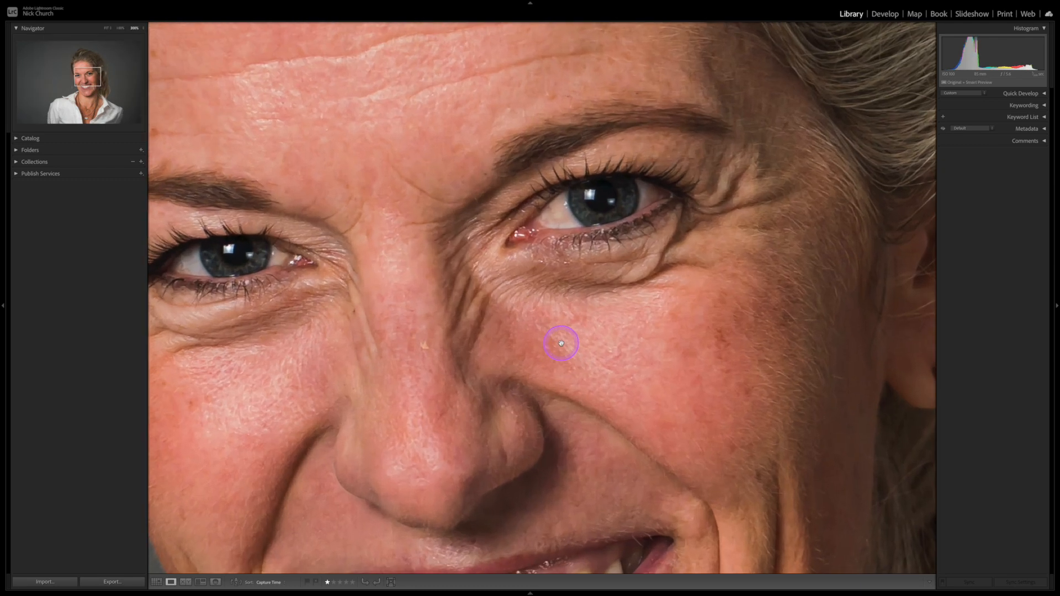
{"action": "left_click_drag", "start_coordinate": [544, 383], "coordinate": [627, 280]}
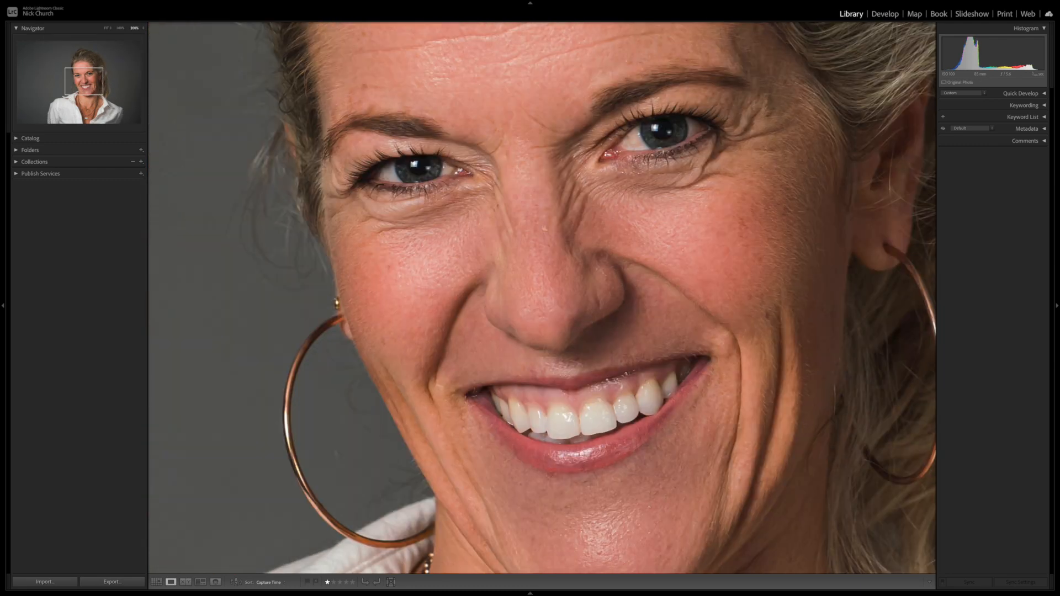
{"action": "scroll", "coordinate": [695, 311], "scroll_direction": "right", "scroll_amount": 1}
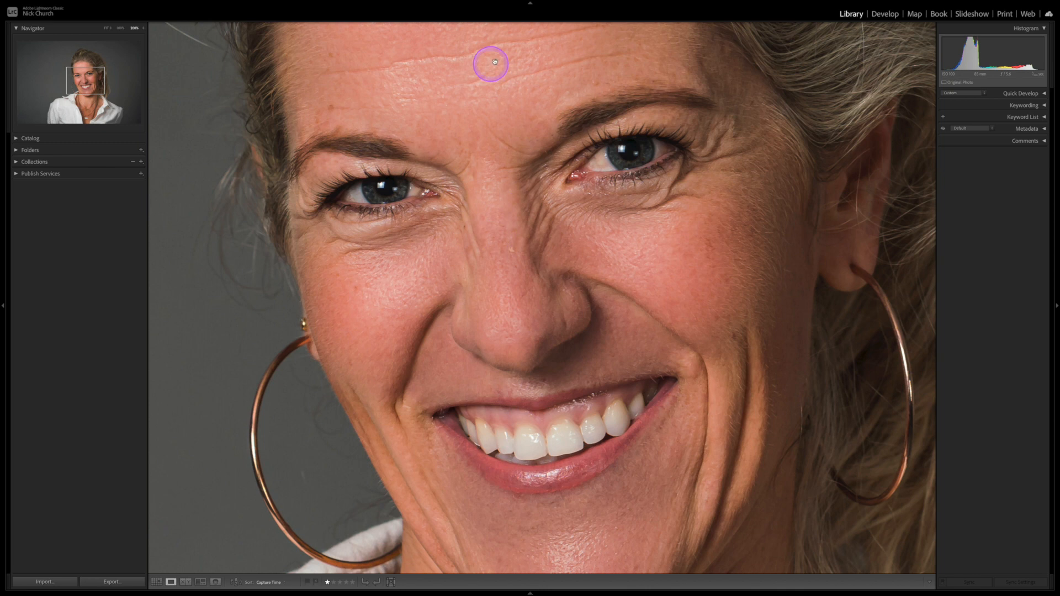
{"action": "scroll", "coordinate": [657, 257], "scroll_direction": "right", "scroll_amount": 2}
{"action": "key", "text": "ctrl+minus"}
{"action": "key", "text": "ctrl+minus"}
{"action": "key", "text": "ctrl+minus"}
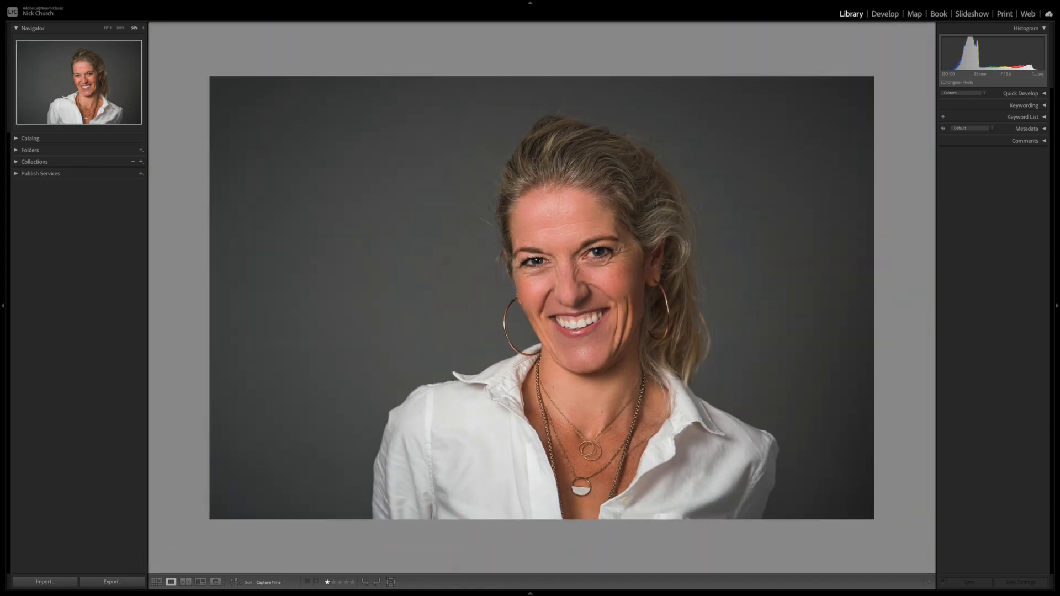